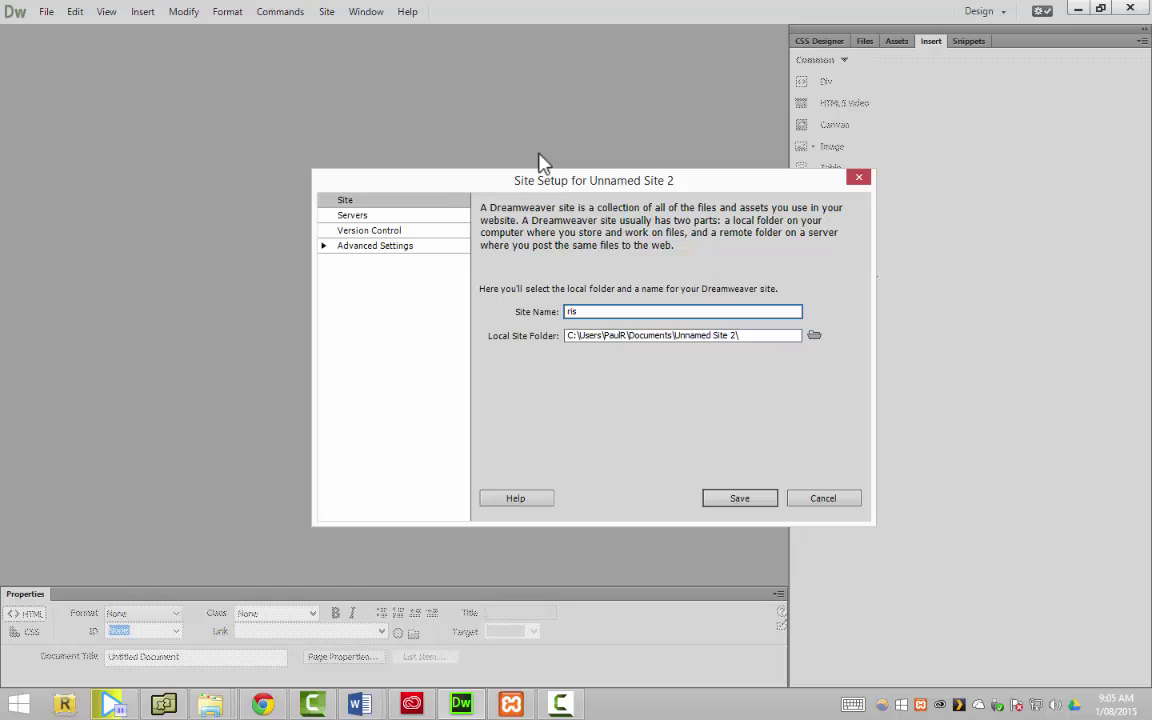
# Step: Set the local site folder to the ris folder inside Google Drive\12 IPT\PRO02\sites
pyautogui.click(780, 335)
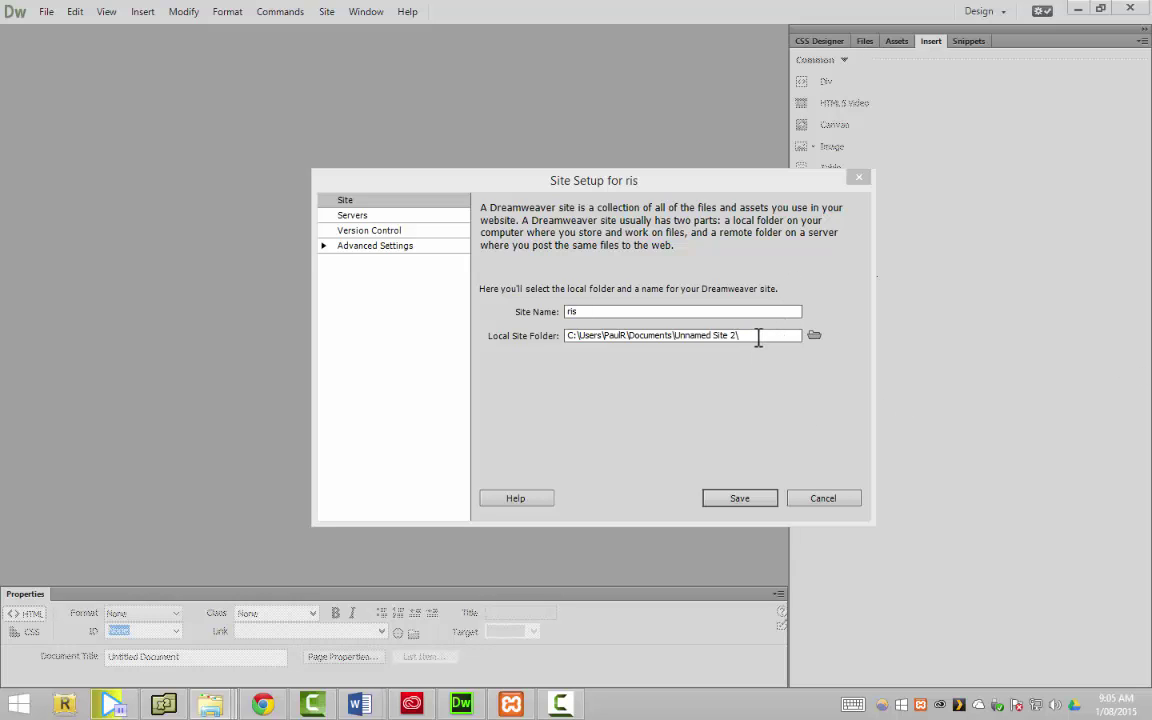
pyautogui.click(409, 363)
pyautogui.write('C:\\Users\\PaulR\\Google Drive\\12 IPT\\PRO02\\sites')
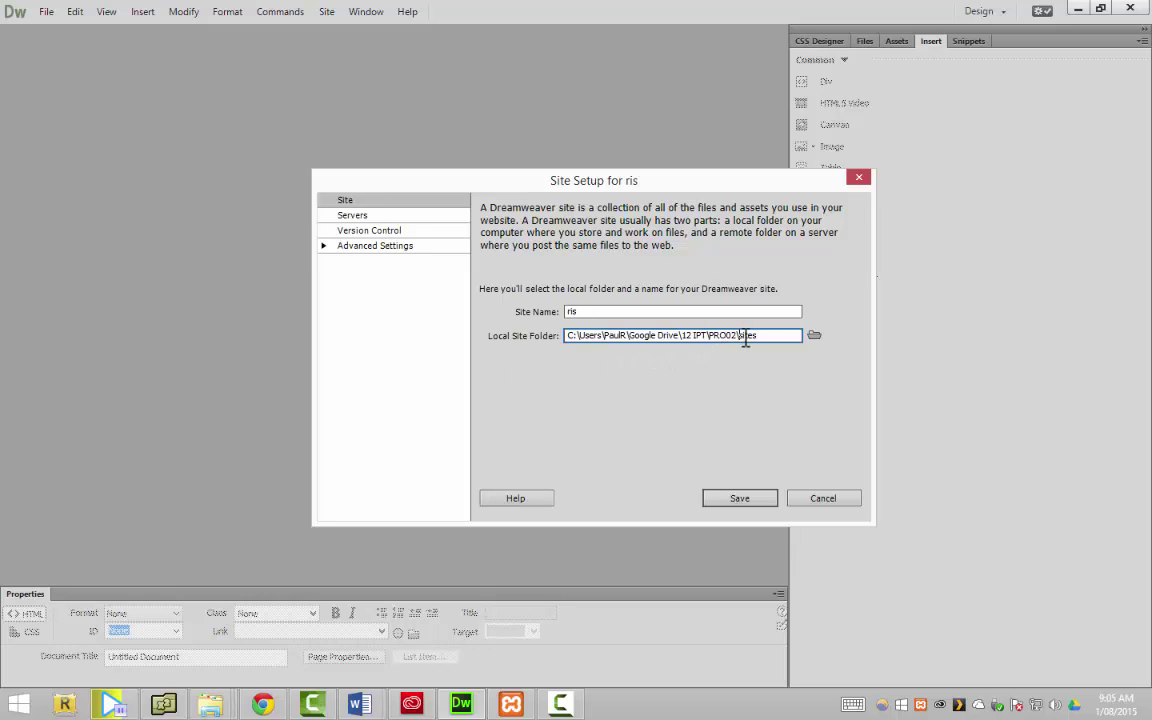
pyautogui.moveTo(742, 336); pyautogui.dragTo(762, 336)
pyautogui.click(771, 335)
pyautogui.click(814, 335)
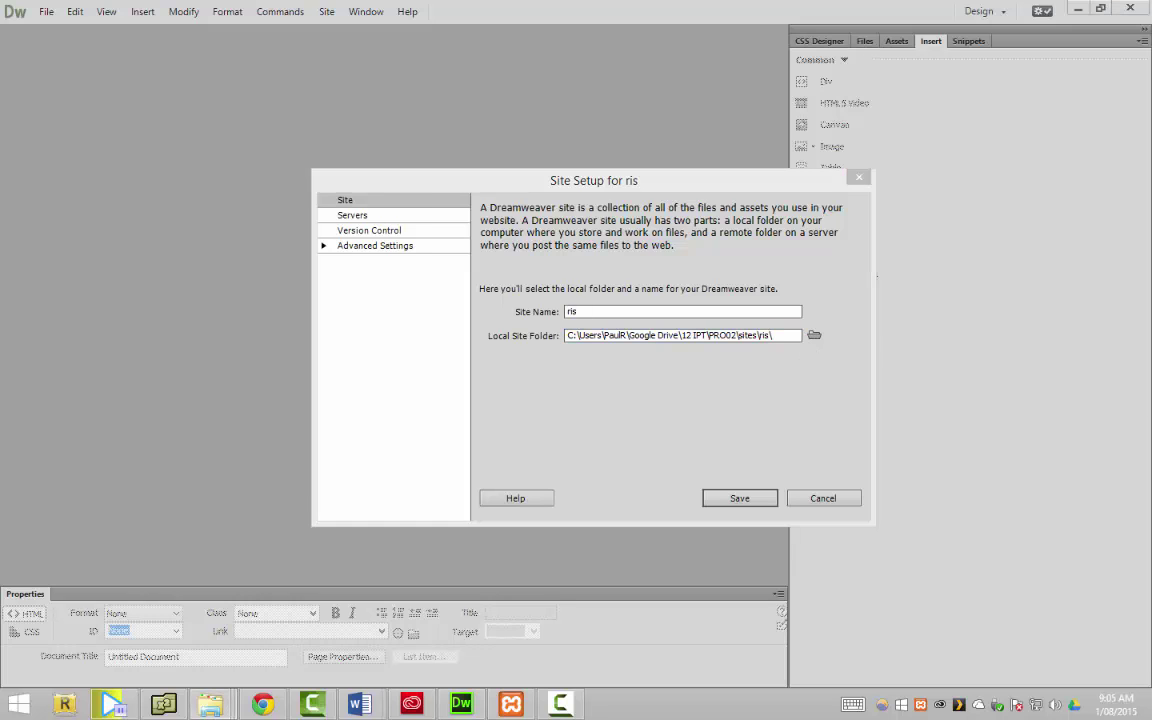
pyautogui.click(754, 335)
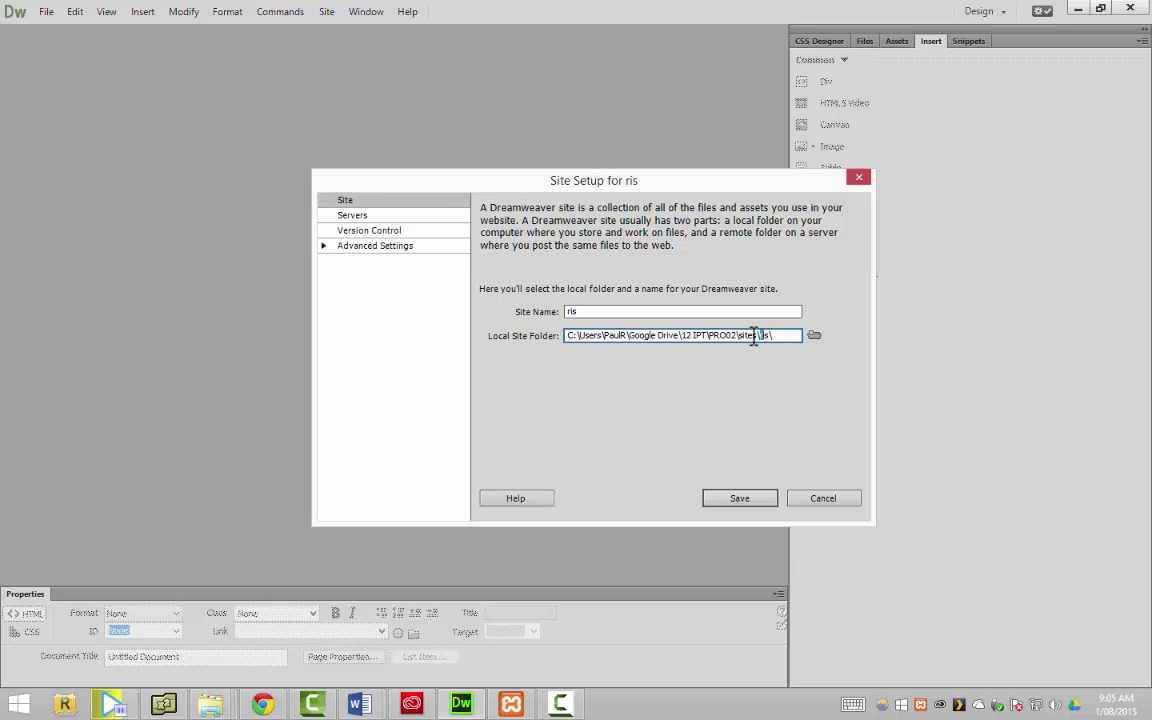
pyautogui.click(814, 335)
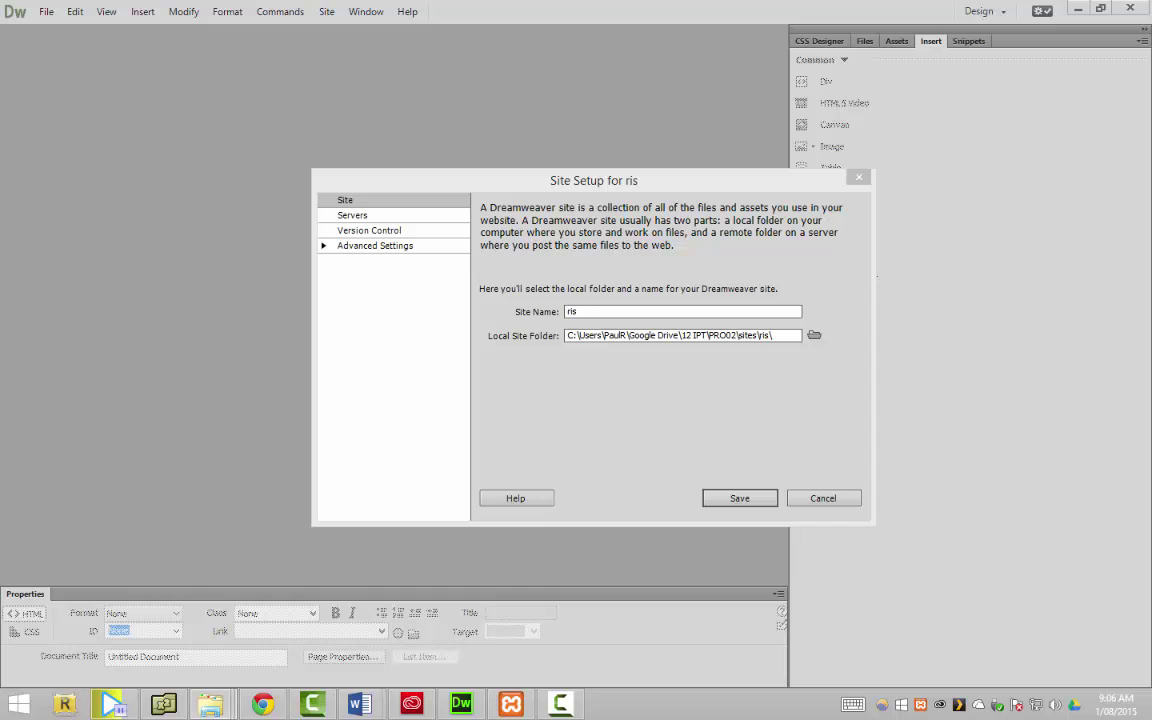
pyautogui.click(377, 219)
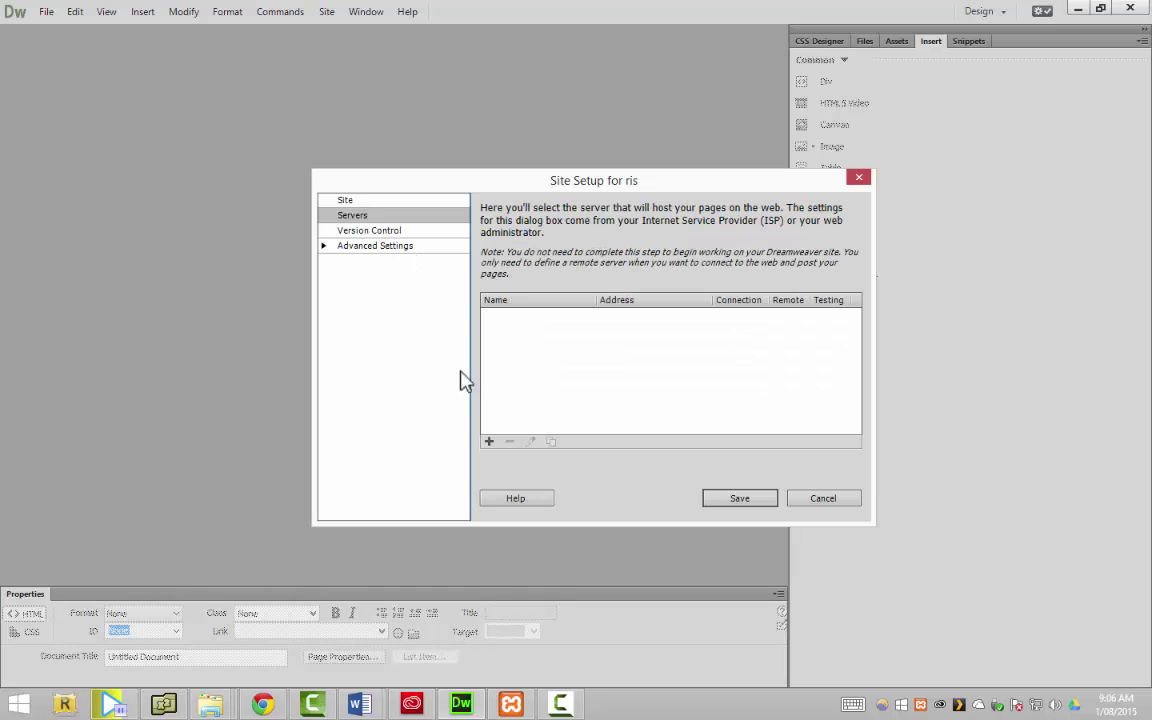
pyautogui.click(490, 443)
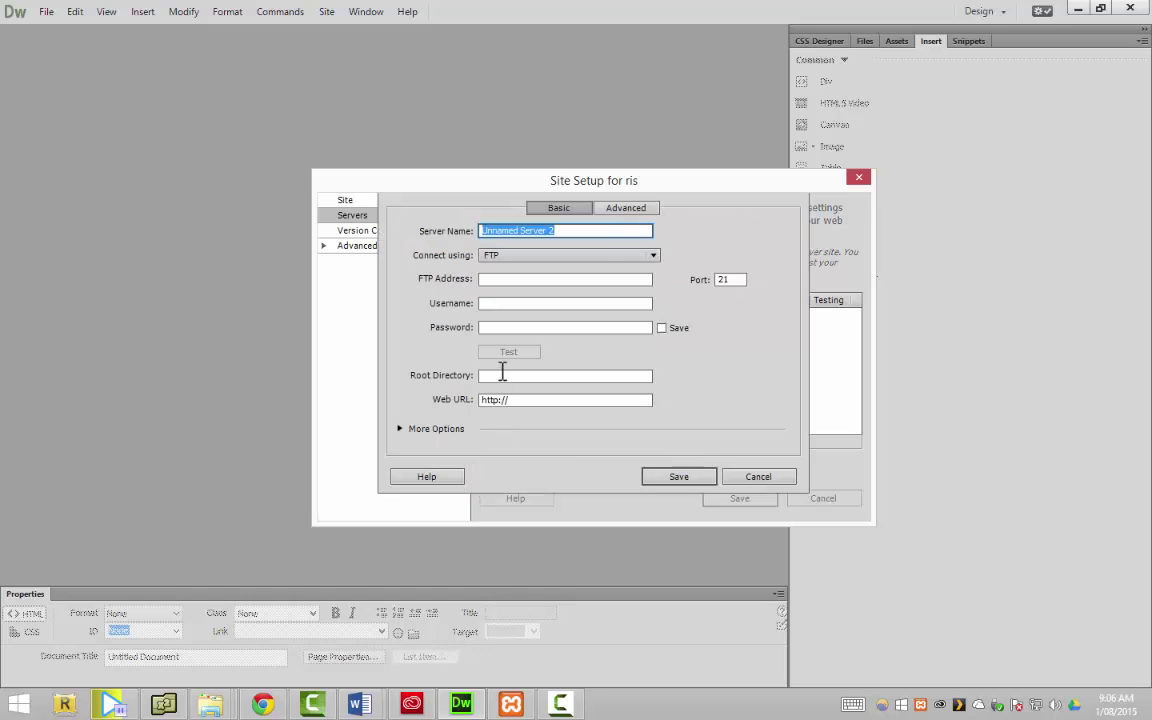
pyautogui.write('localhost')
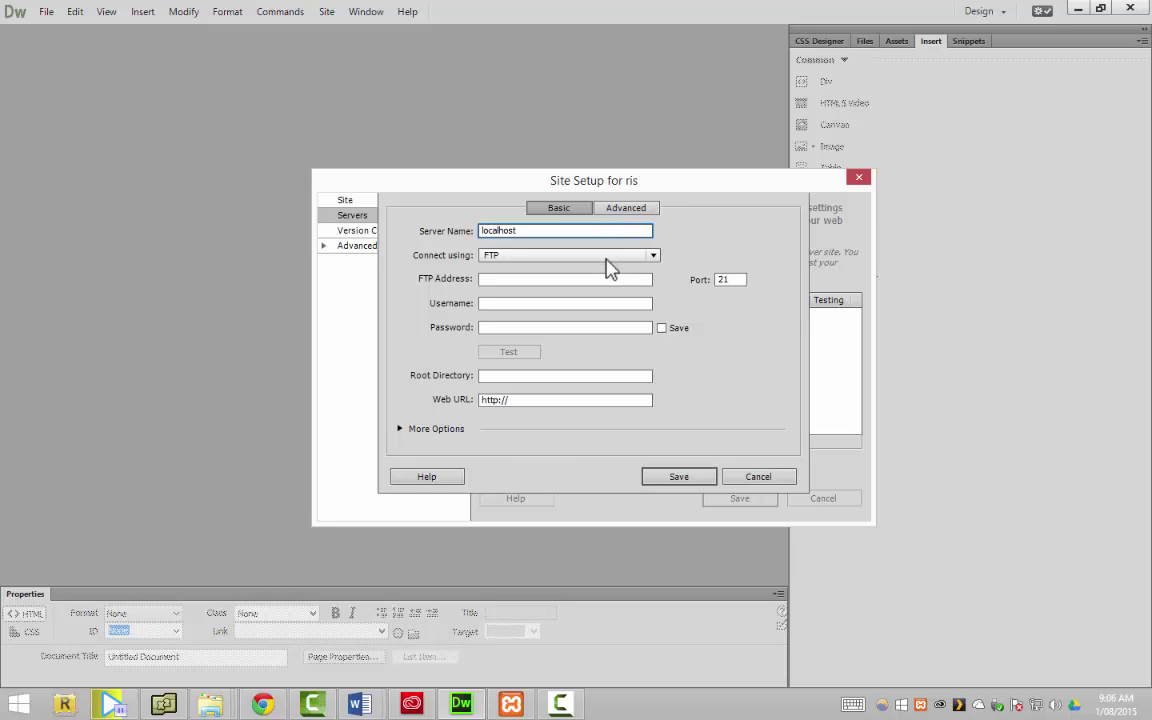
pyautogui.click(609, 257)
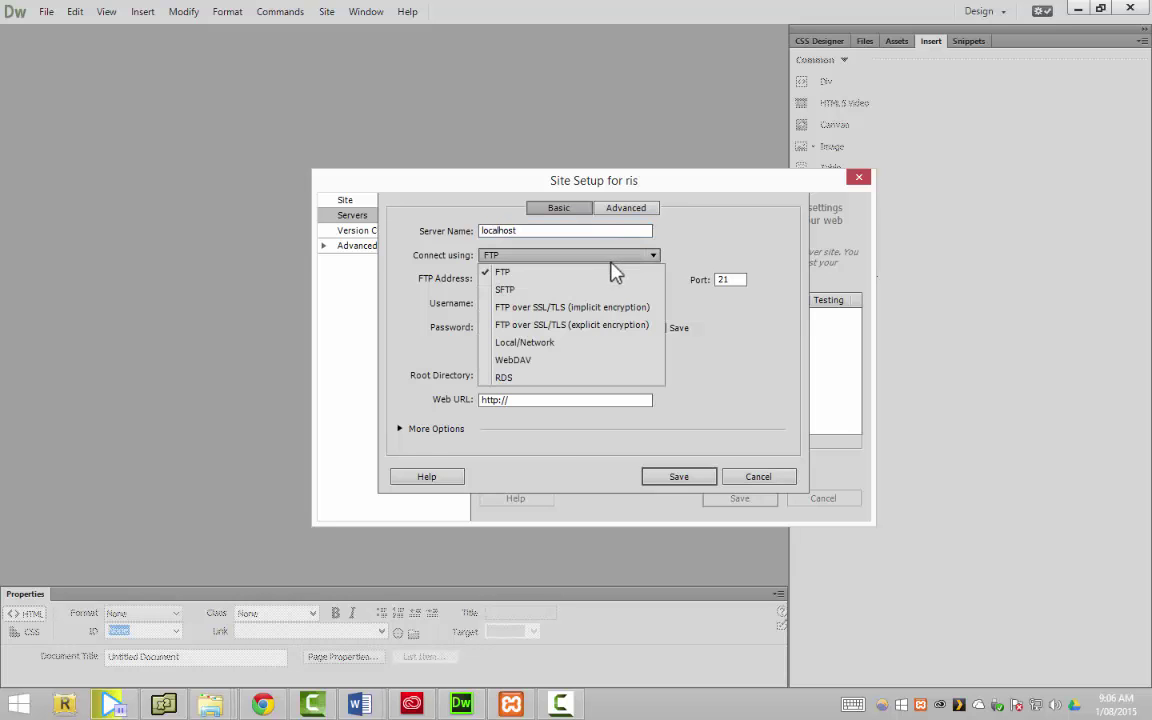
pyautogui.click(588, 343)
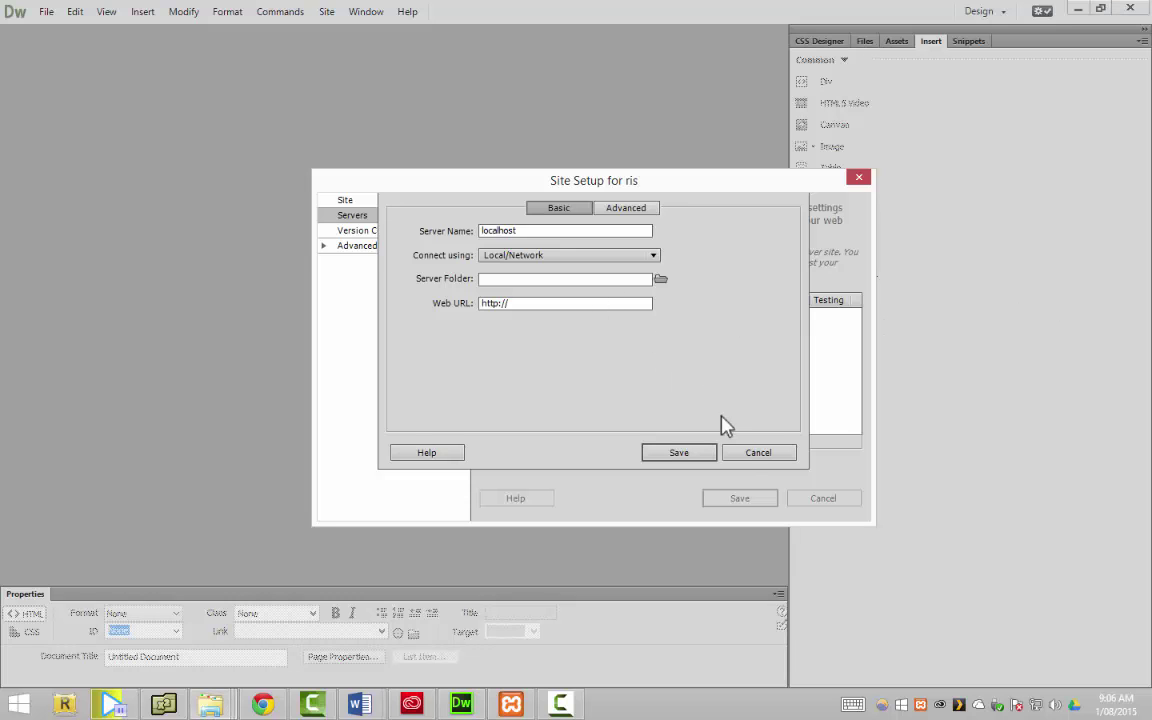
pyautogui.click(750, 456)
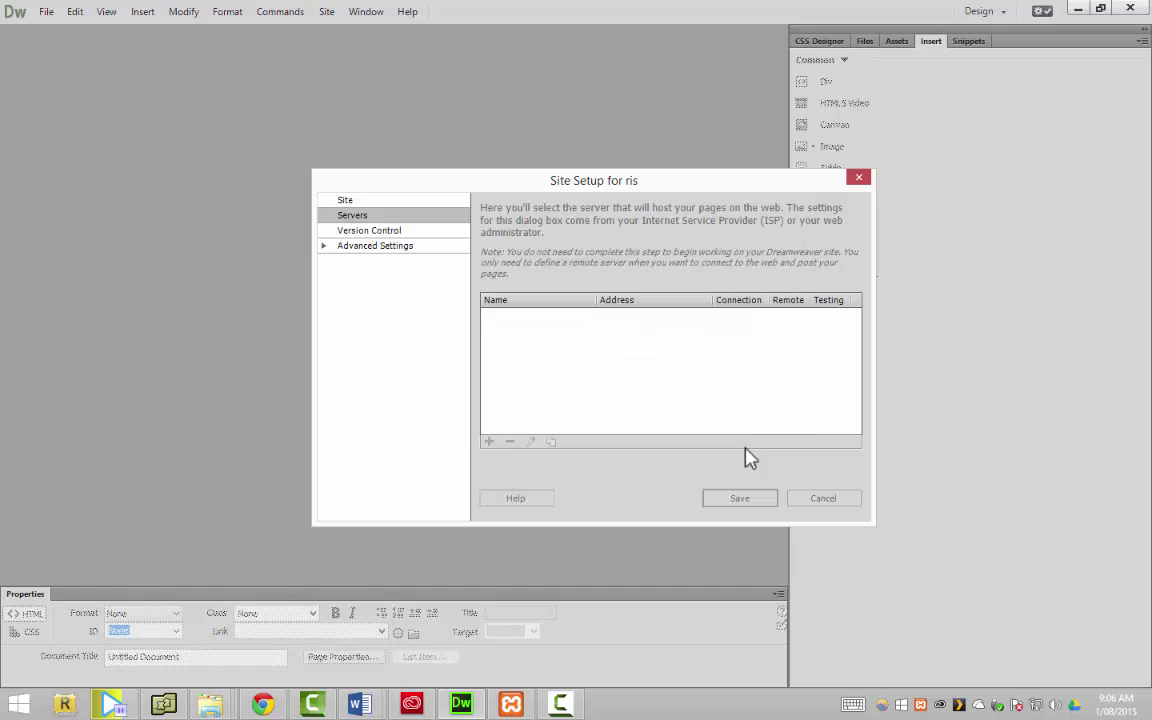
pyautogui.click(382, 201)
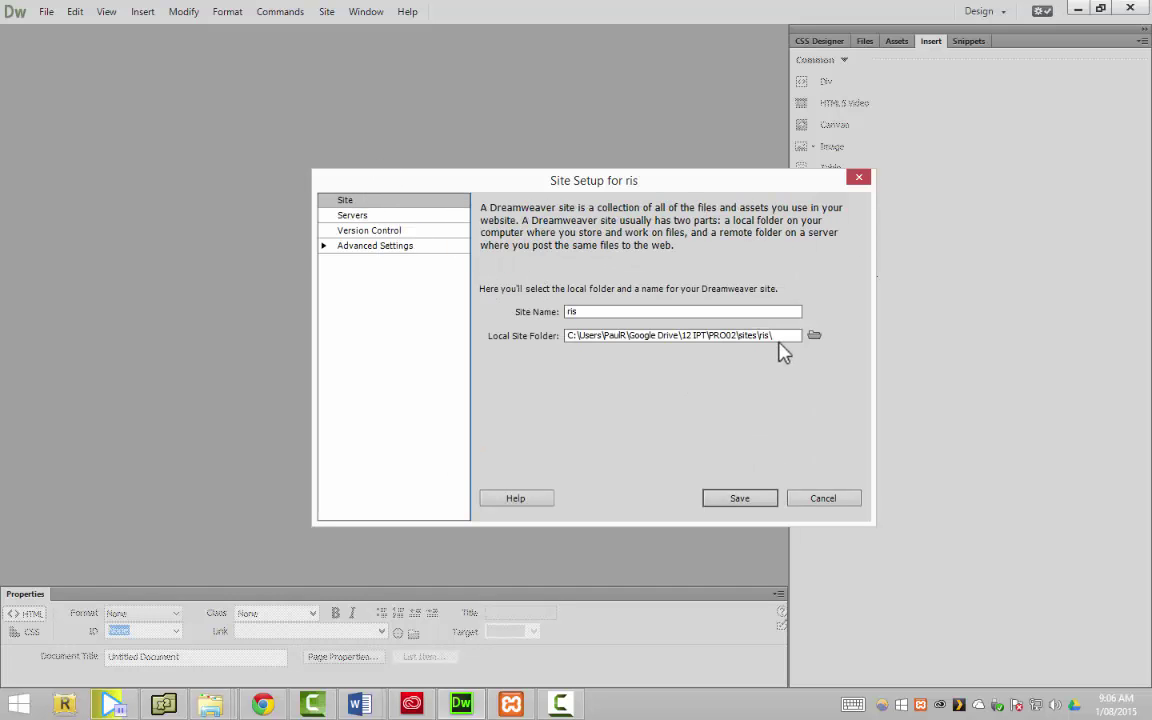
pyautogui.moveTo(781, 338); pyautogui.dragTo(534, 336)
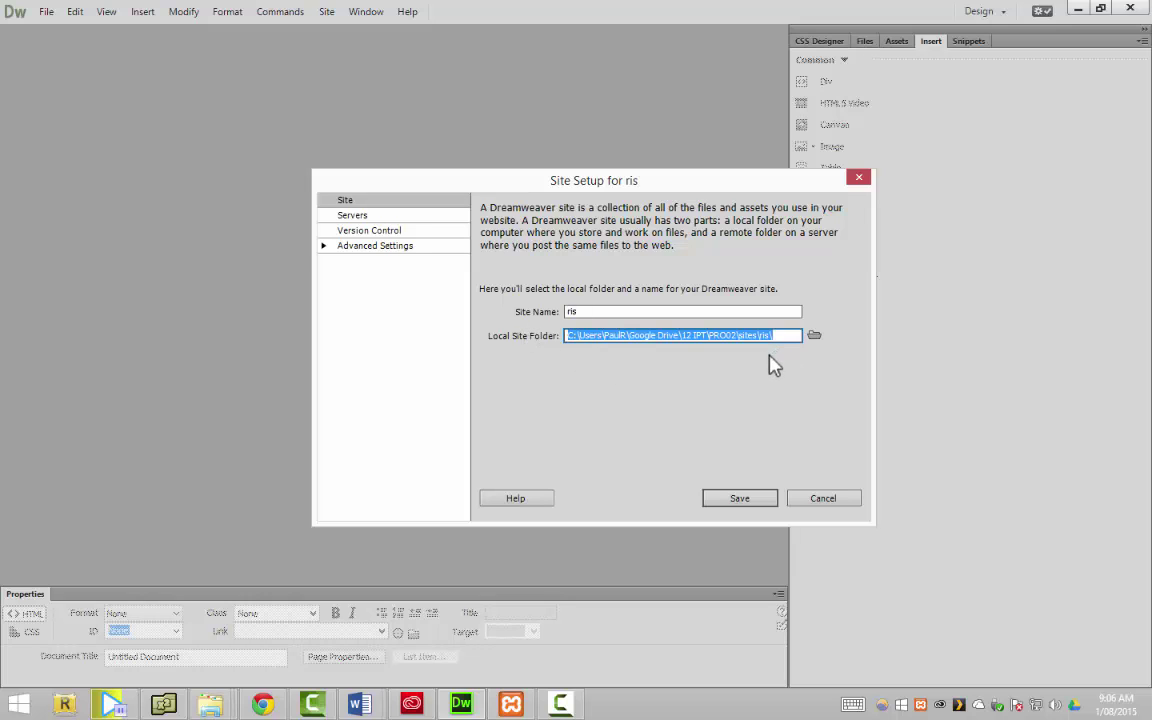
# Step: Add a server named localhost to the site and set its connection type to Local/Network
pyautogui.click(366, 217)
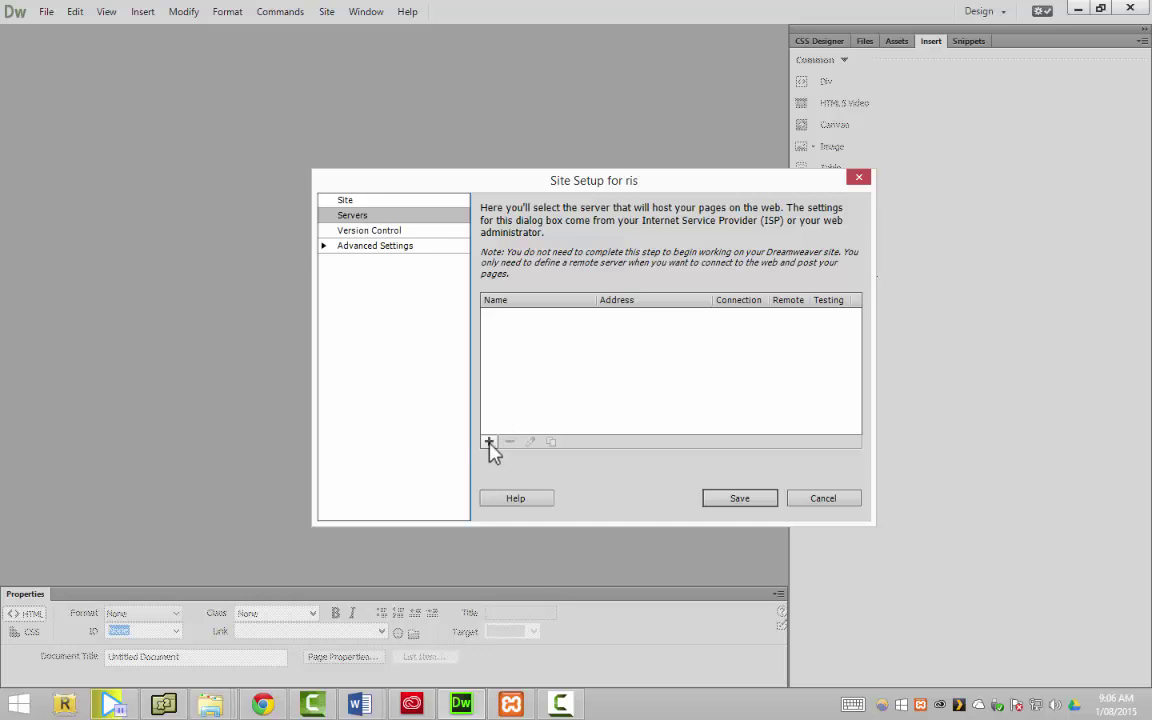
pyautogui.click(489, 441)
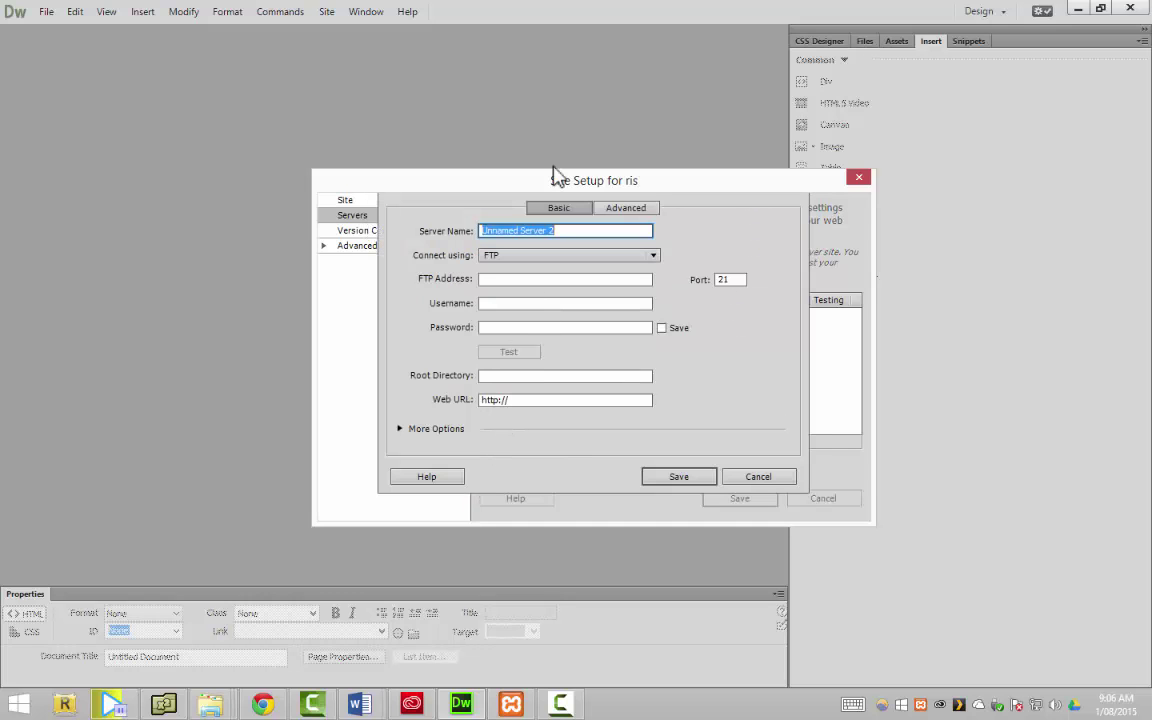
pyautogui.write('localhost')
pyautogui.click(516, 256)
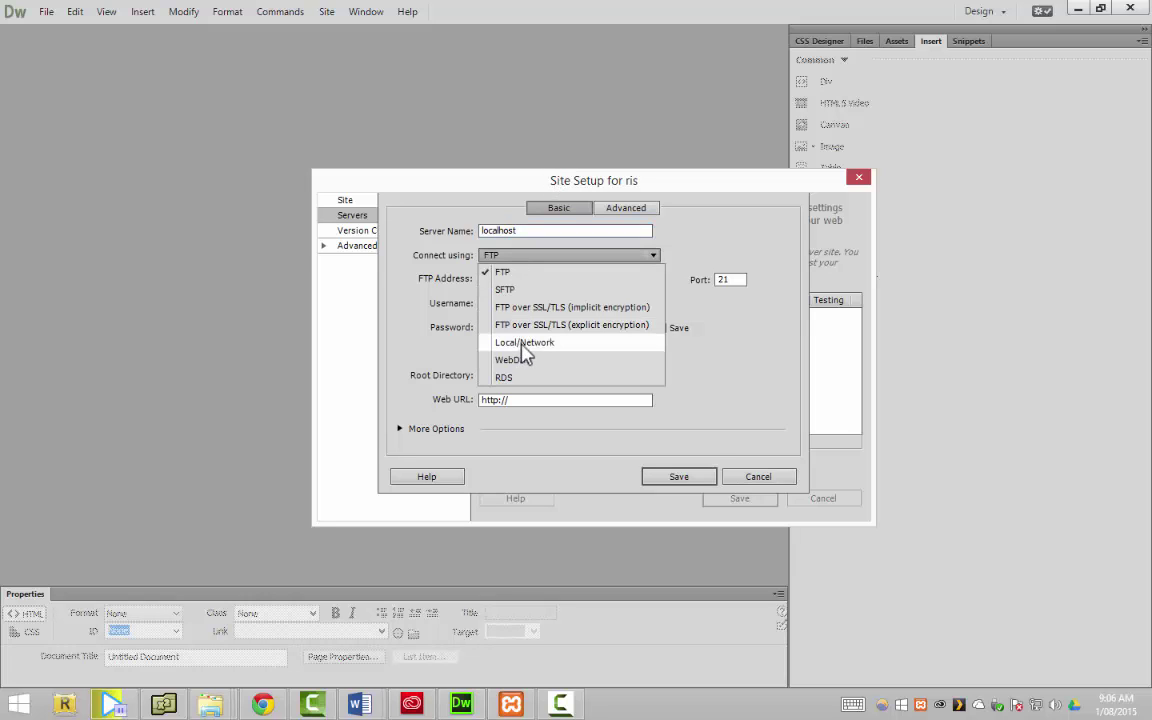
pyautogui.click(524, 345)
# Step: Switch to File Explorer and open the ris folder inside C:\xampp\htdocs
pyautogui.click(534, 281)
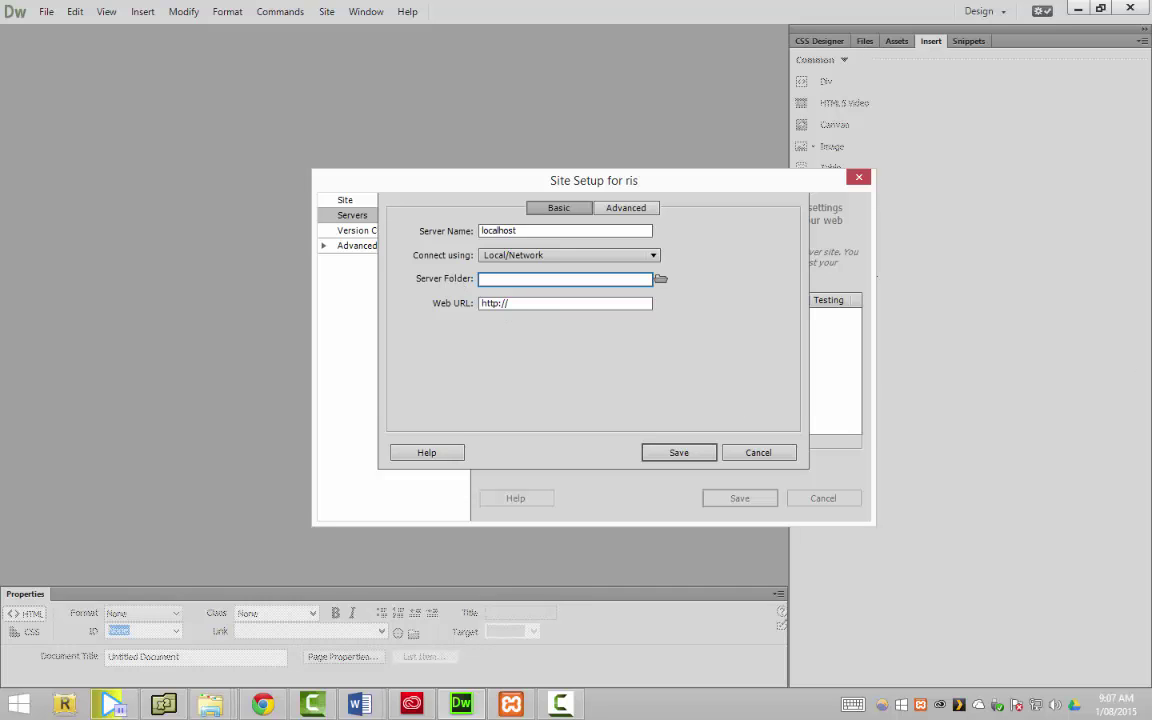
pyautogui.moveTo(876, 244); pyautogui.dragTo(744, 216)
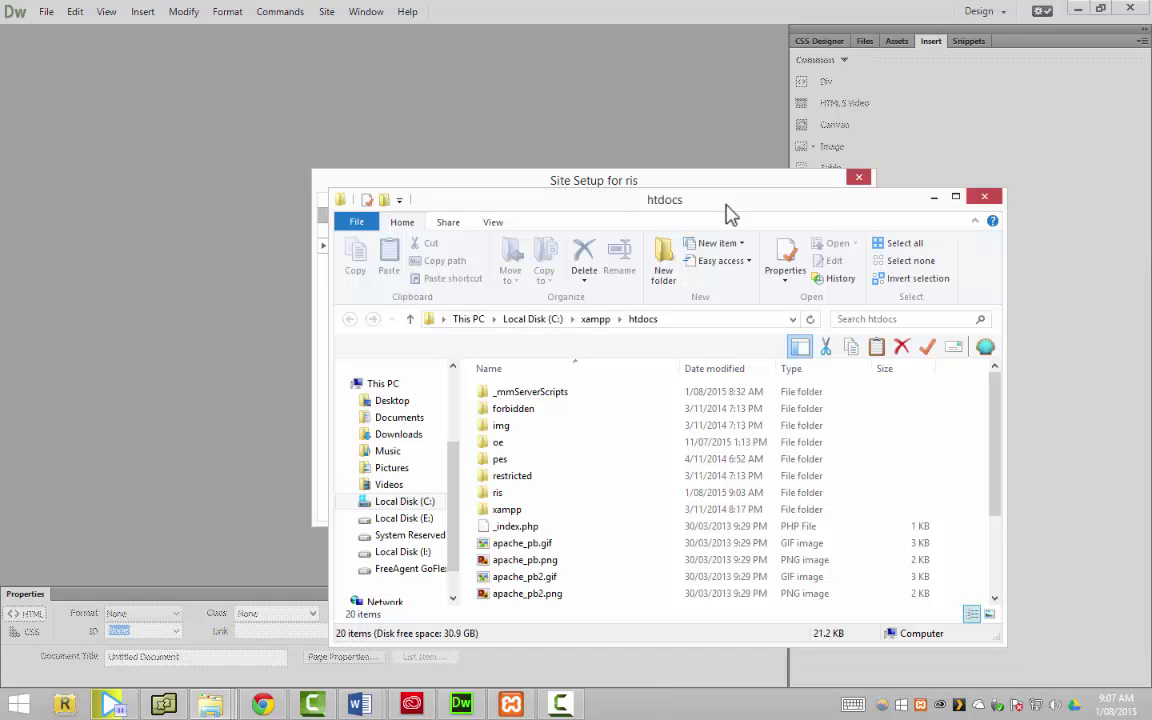
pyautogui.click(744, 321)
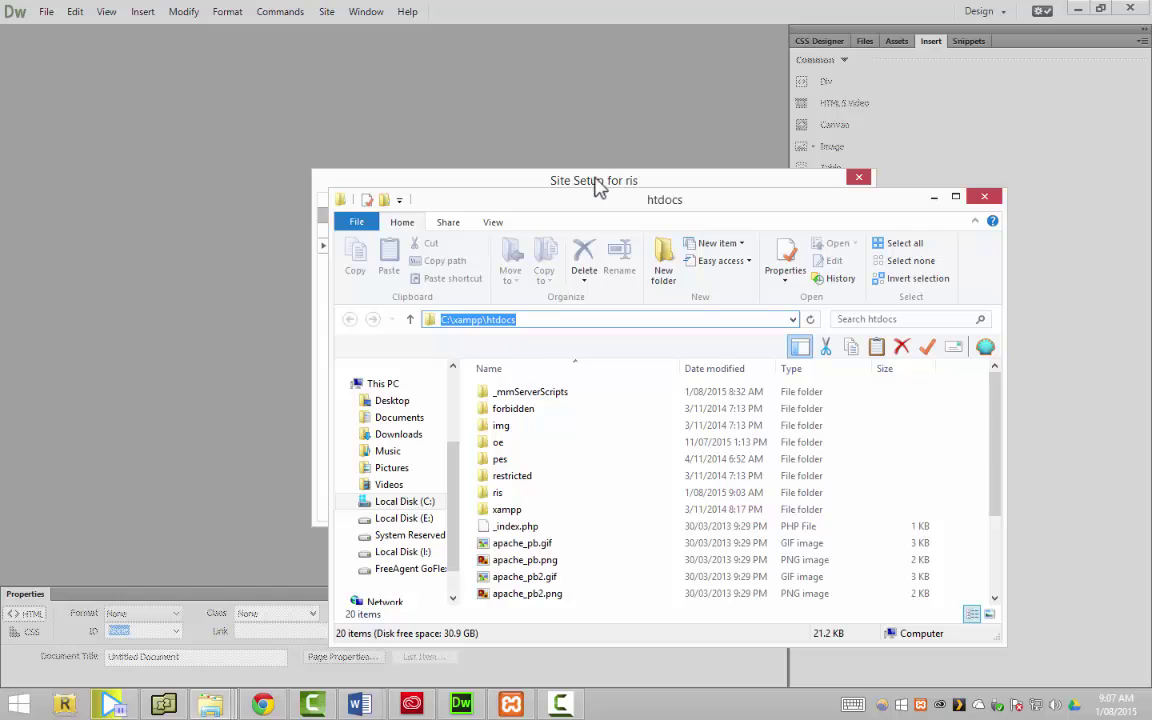
pyautogui.click(532, 319)
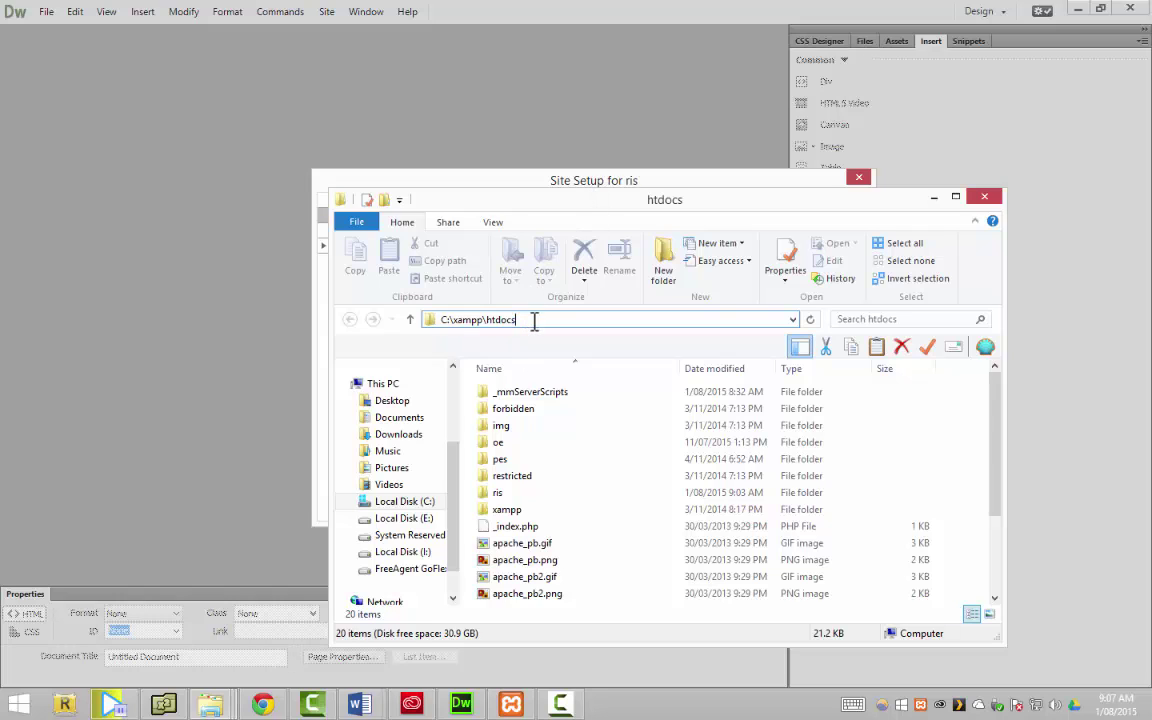
pyautogui.click(506, 493)
pyautogui.click(510, 493)
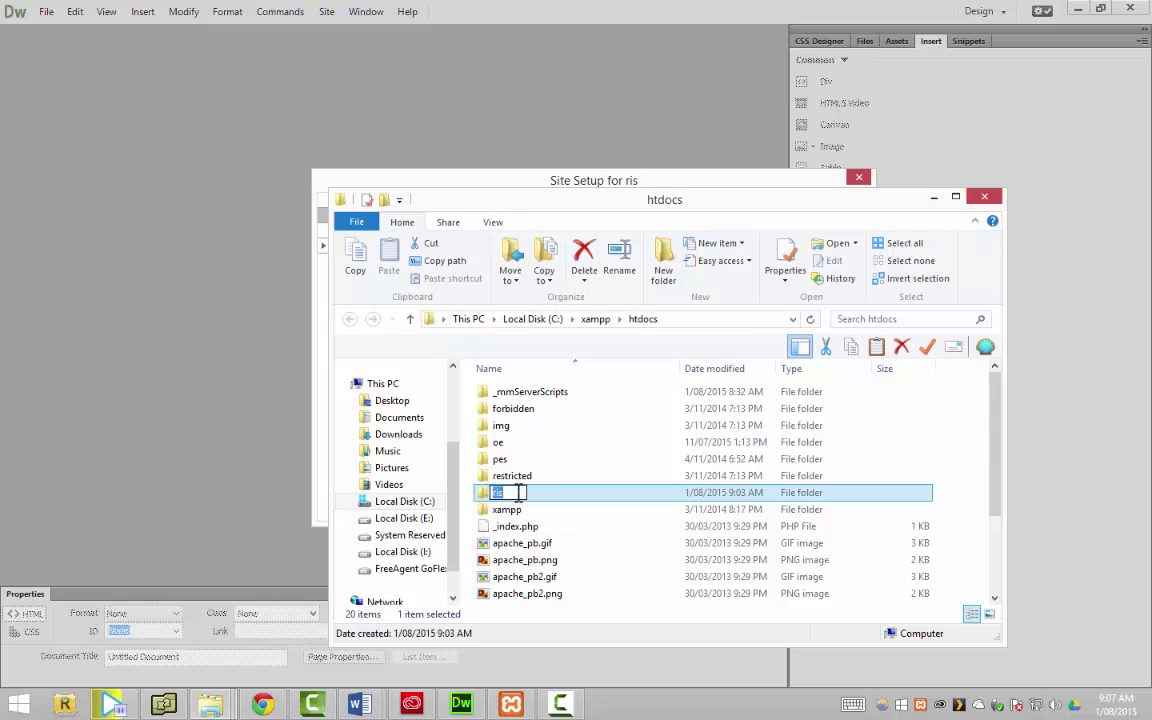
pyautogui.press('Return')
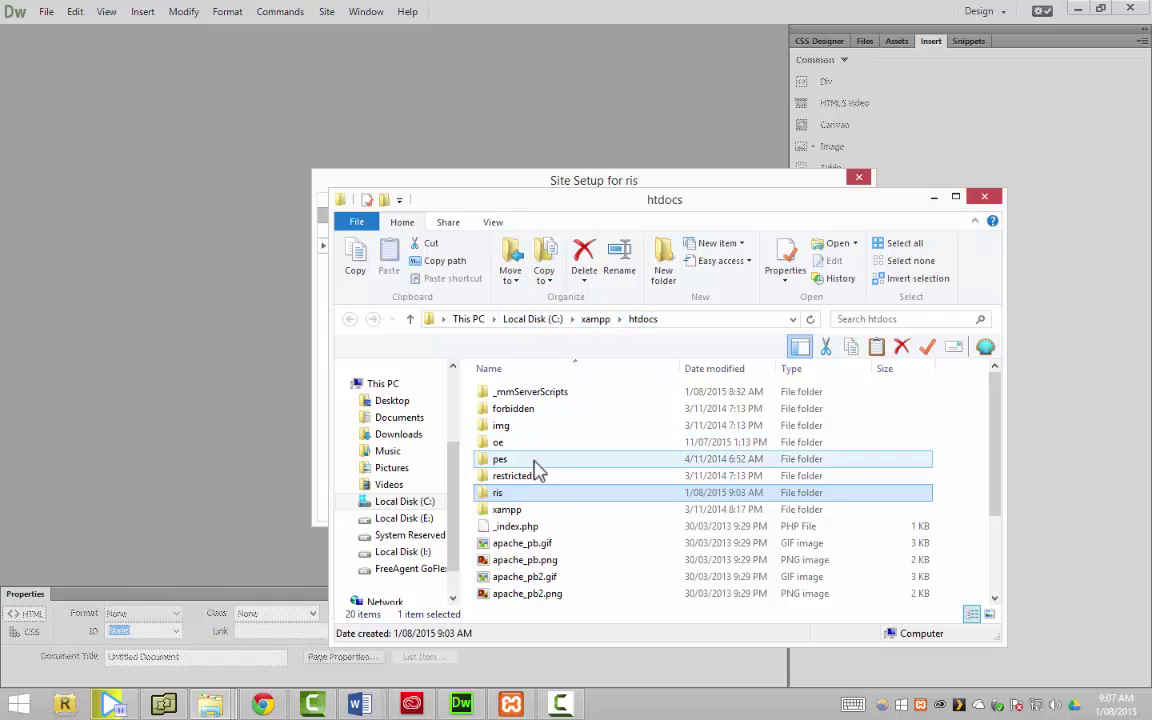
pyautogui.doubleClick(537, 497)
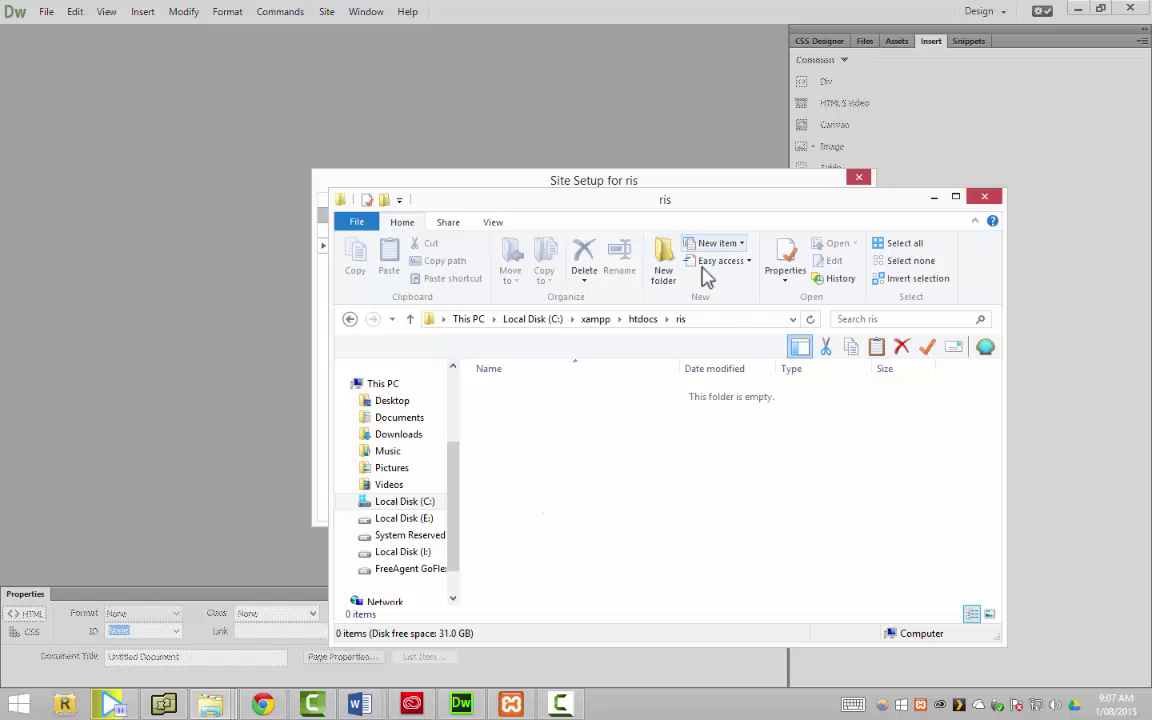
pyautogui.click(720, 318)
pyautogui.hotkey('ctrl', 'c')
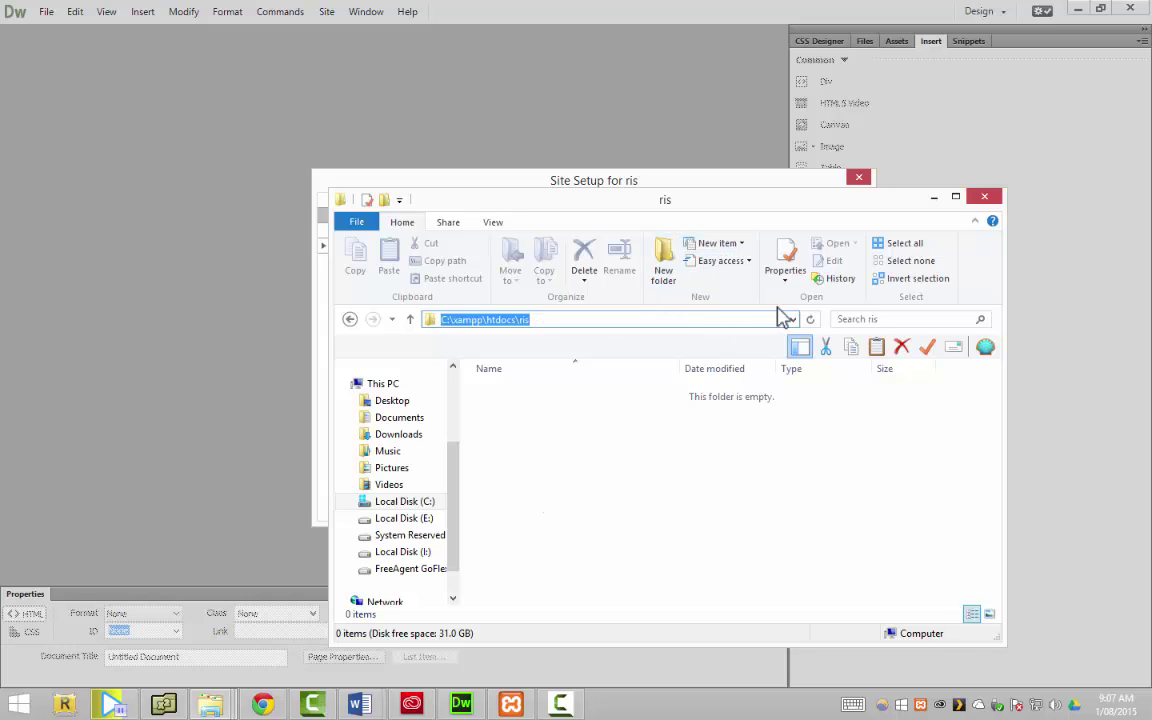
pyautogui.click(984, 196)
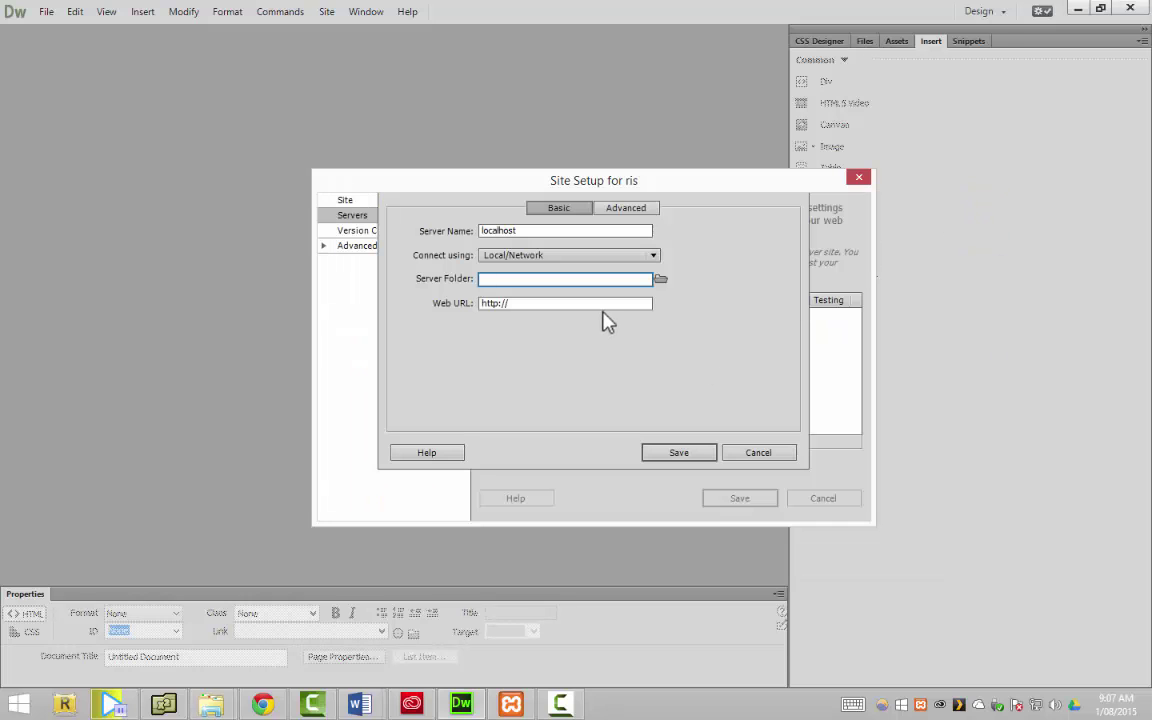
pyautogui.hotkey('ctrl', 'v')
pyautogui.click(602, 303)
pyautogui.write('localhost/')
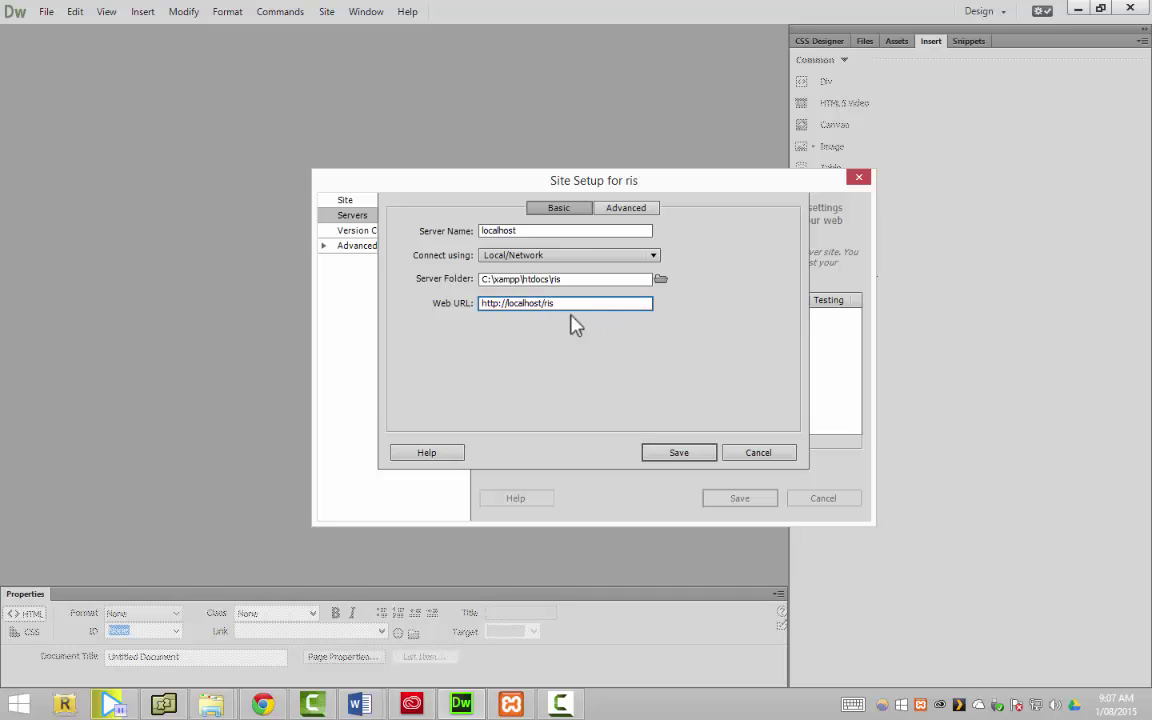
# Step: Enable automatic file upload on save, set the testing server model to PHP MySQL, and save the server
pyautogui.click(645, 218)
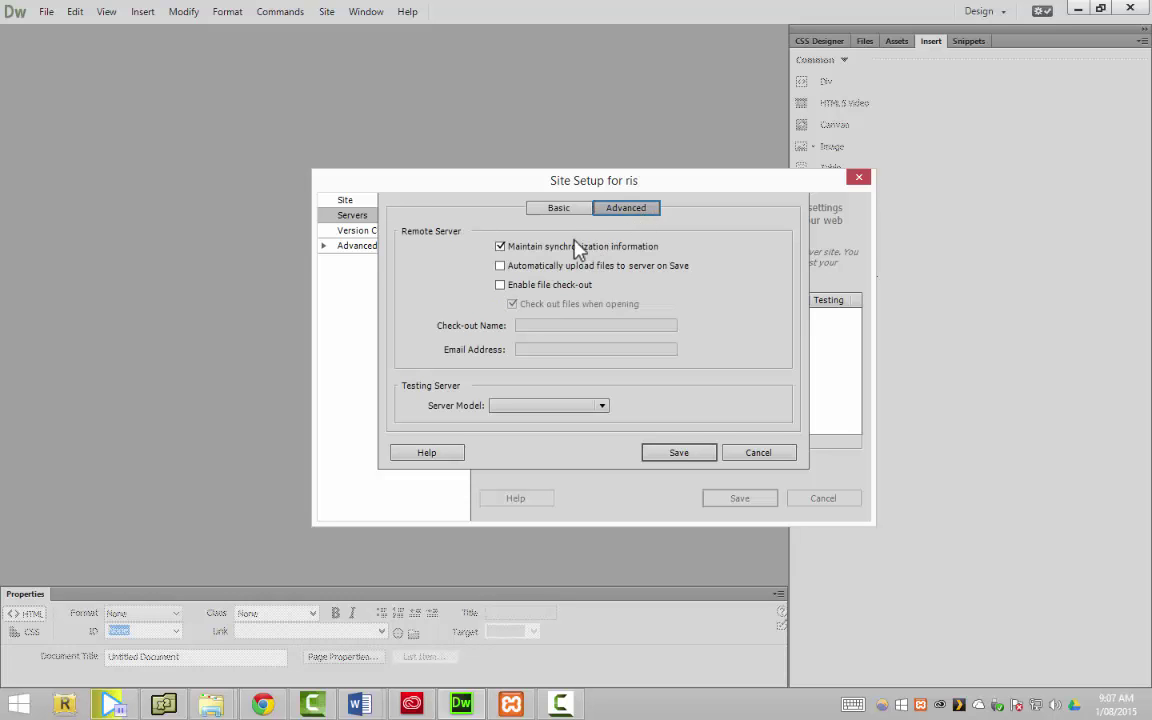
pyautogui.click(501, 266)
pyautogui.click(561, 407)
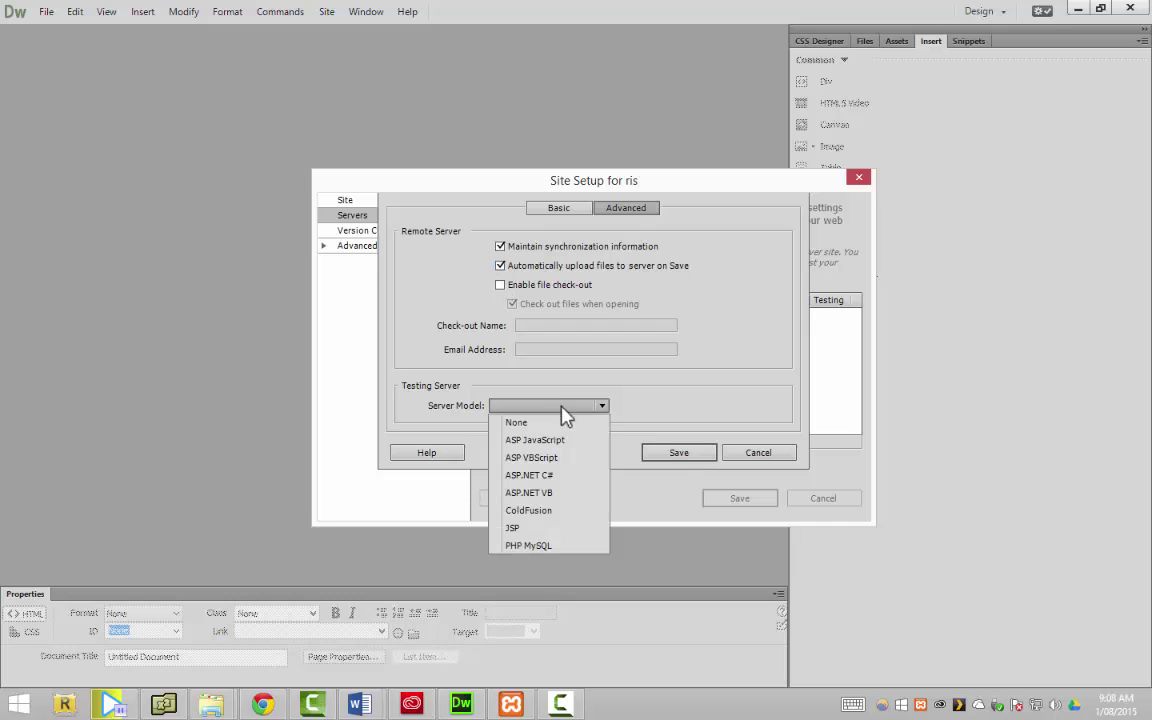
pyautogui.click(550, 548)
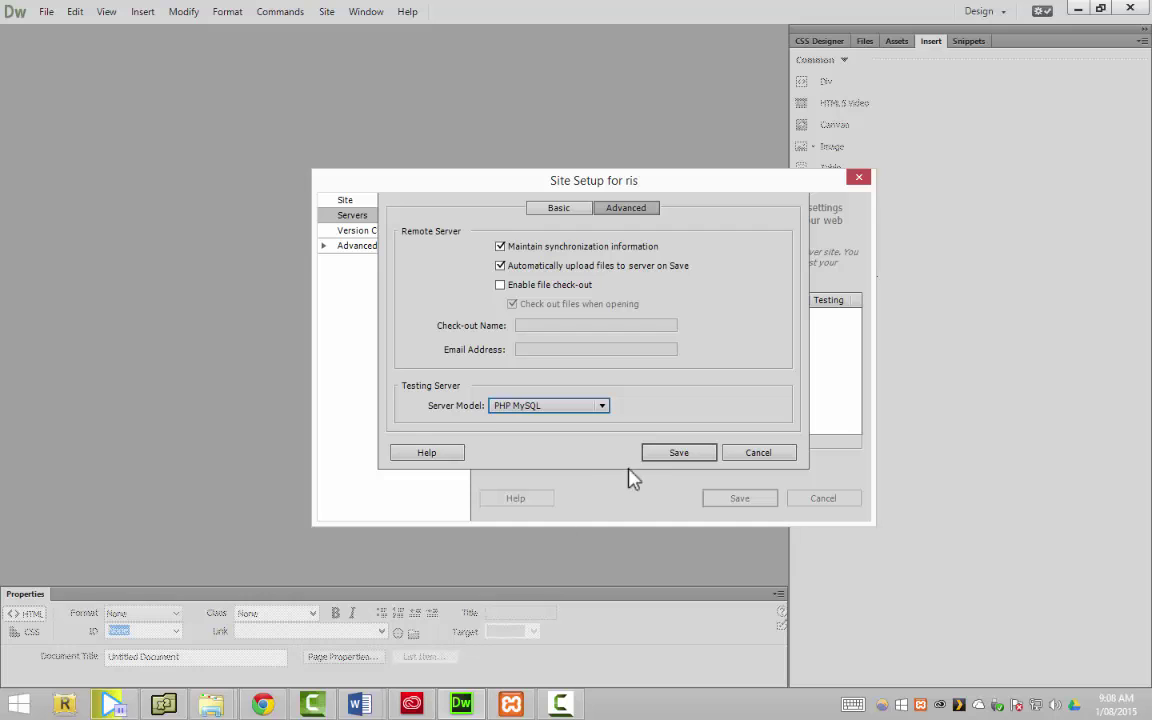
pyautogui.click(566, 209)
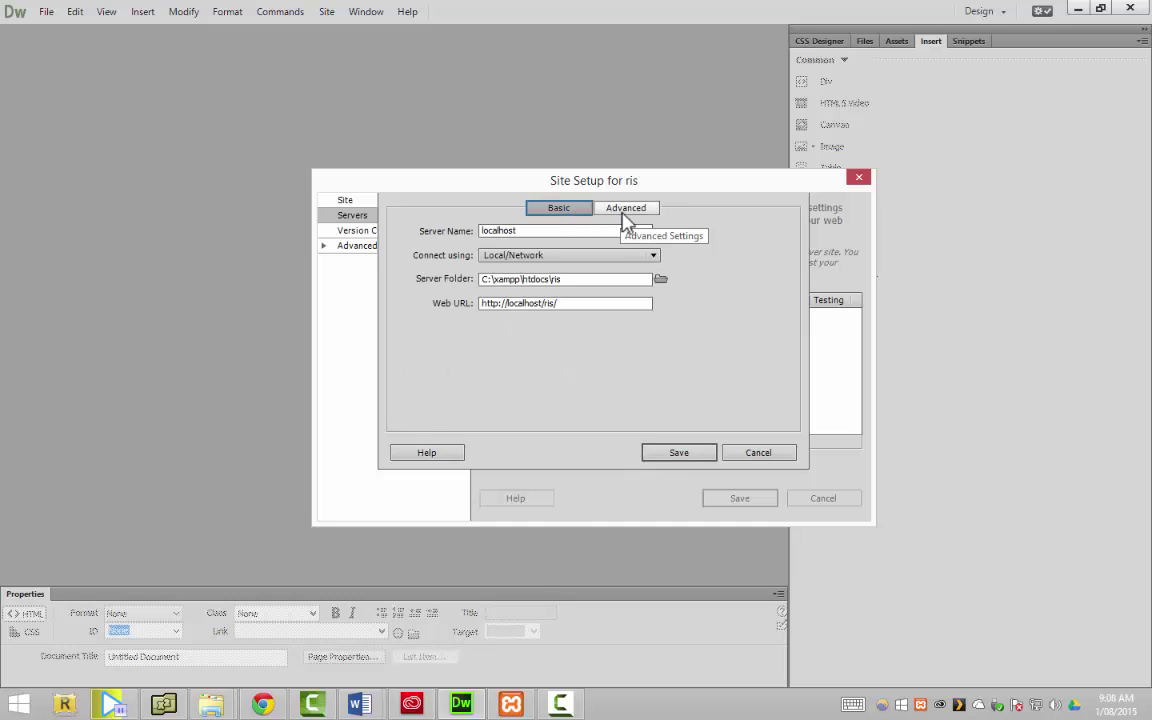
pyautogui.click(628, 214)
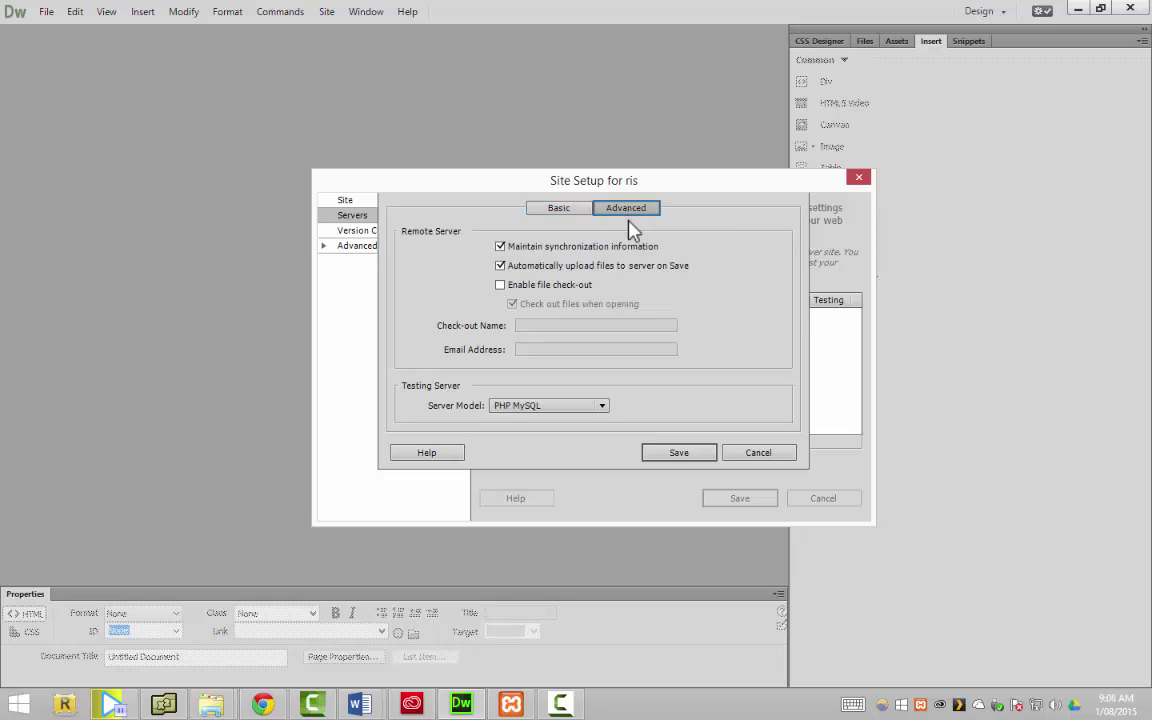
pyautogui.click(678, 458)
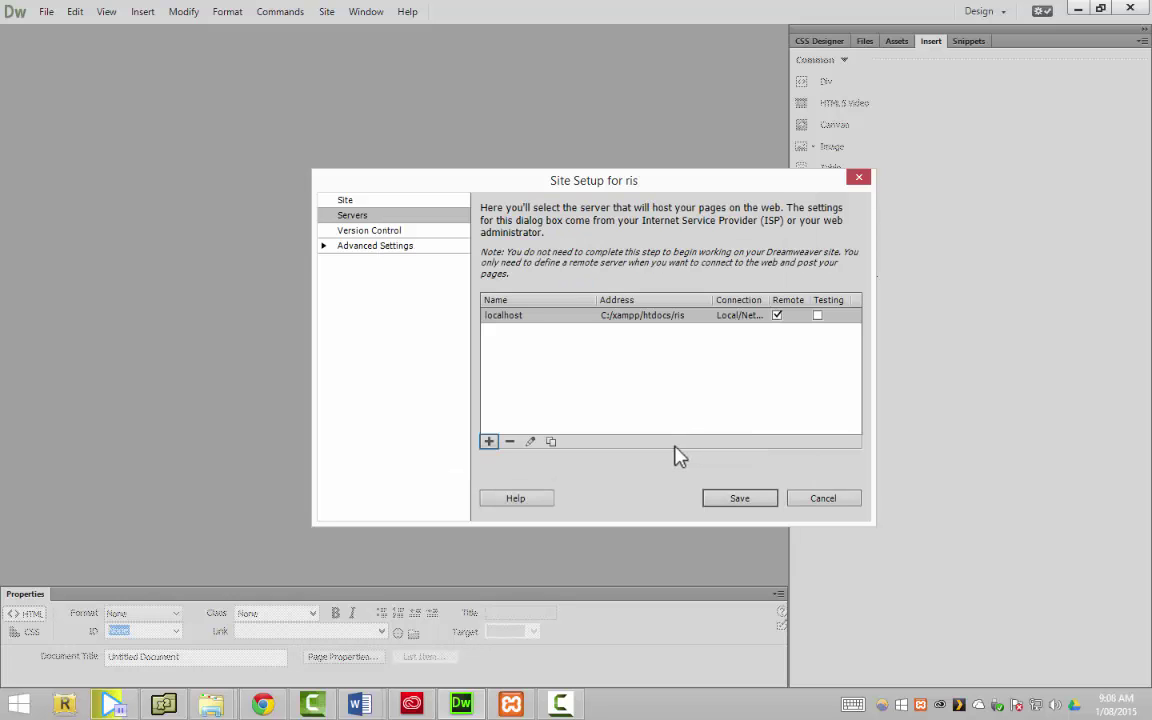
# Step: Make localhost the testing server instead of the remote server, and return to the general site settings
pyautogui.click(777, 316)
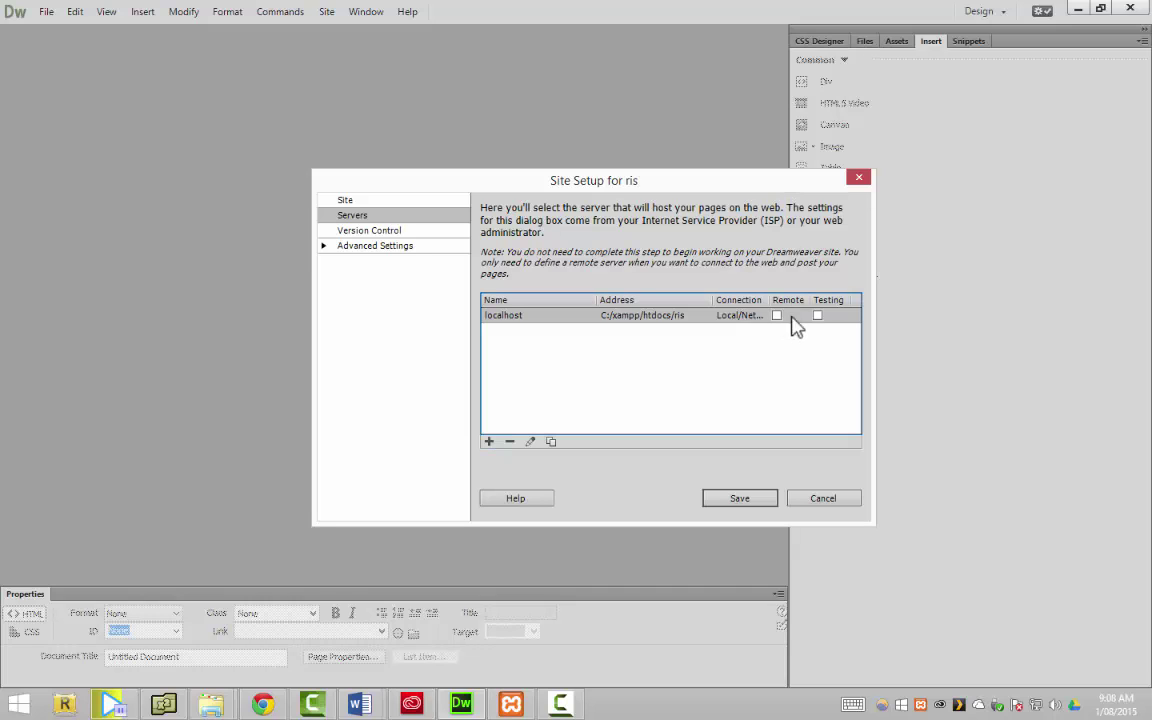
pyautogui.click(818, 316)
pyautogui.click(396, 231)
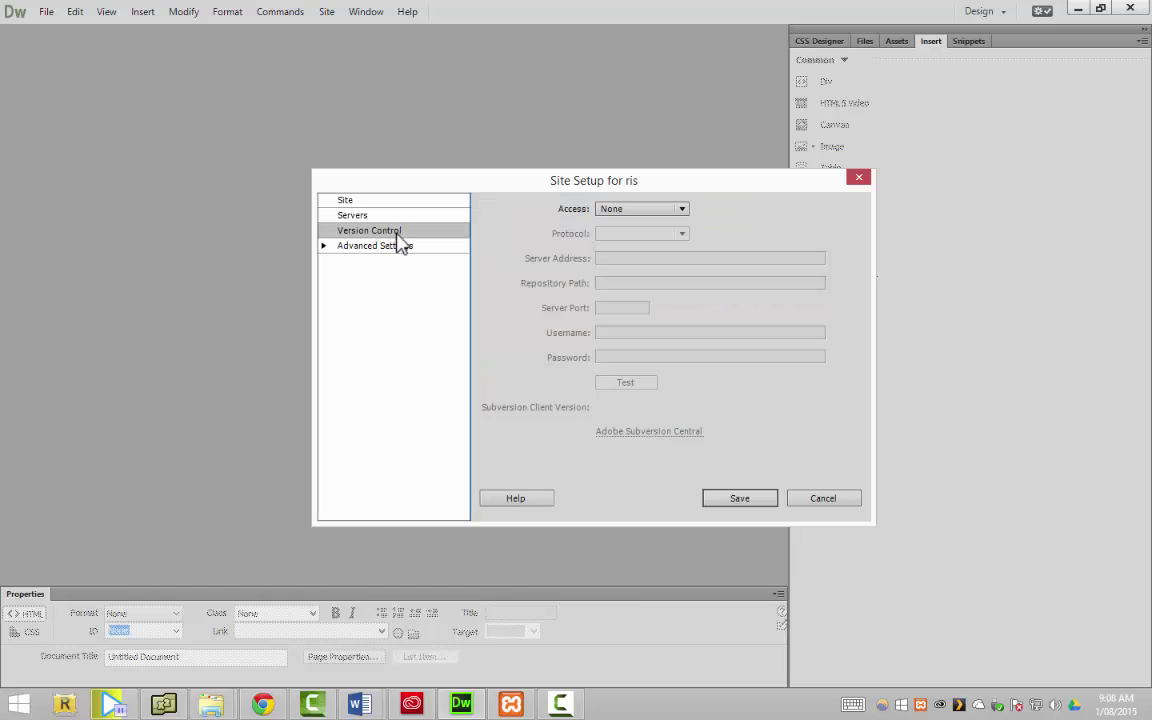
pyautogui.click(408, 216)
pyautogui.click(415, 201)
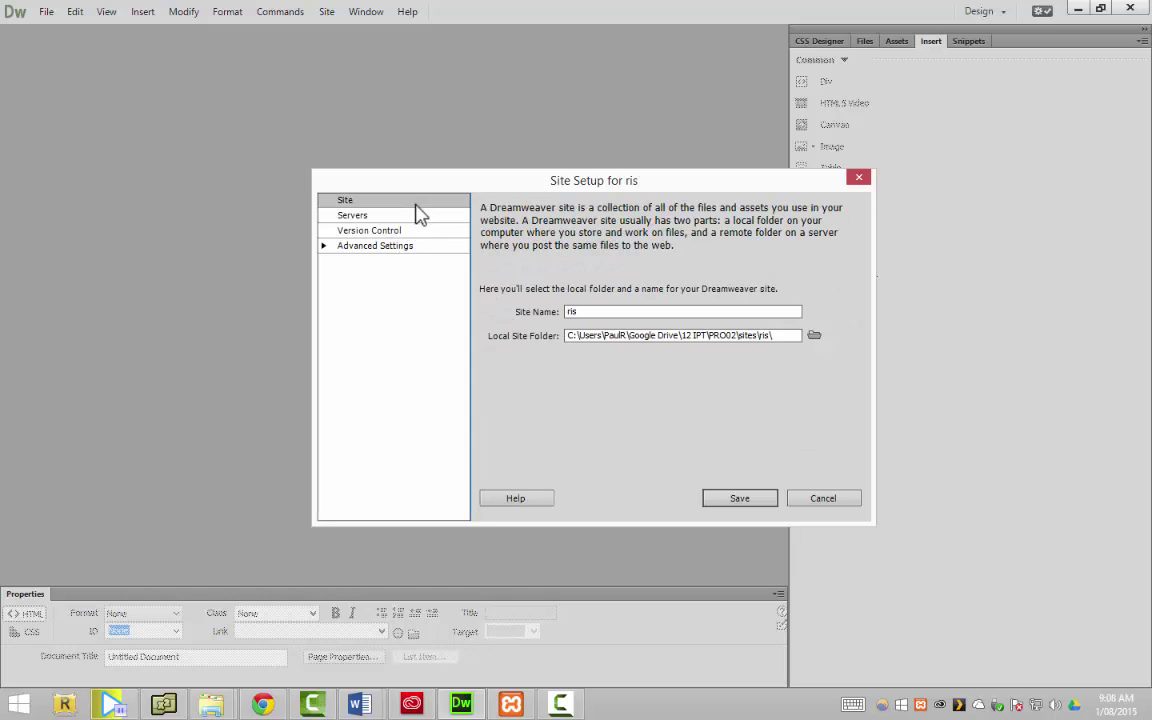
# Step: Review the ris site's name, local folder and localhost server's basic and advanced settings, and save the site setup
pyautogui.click(659, 311)
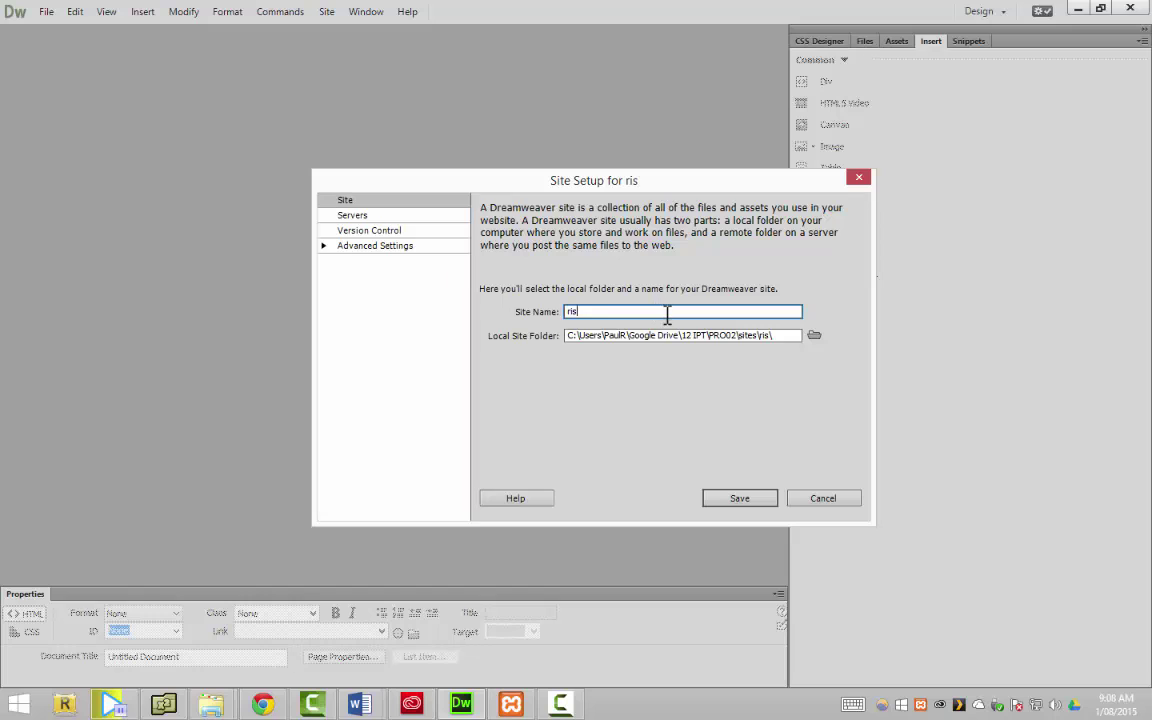
pyautogui.click(776, 337)
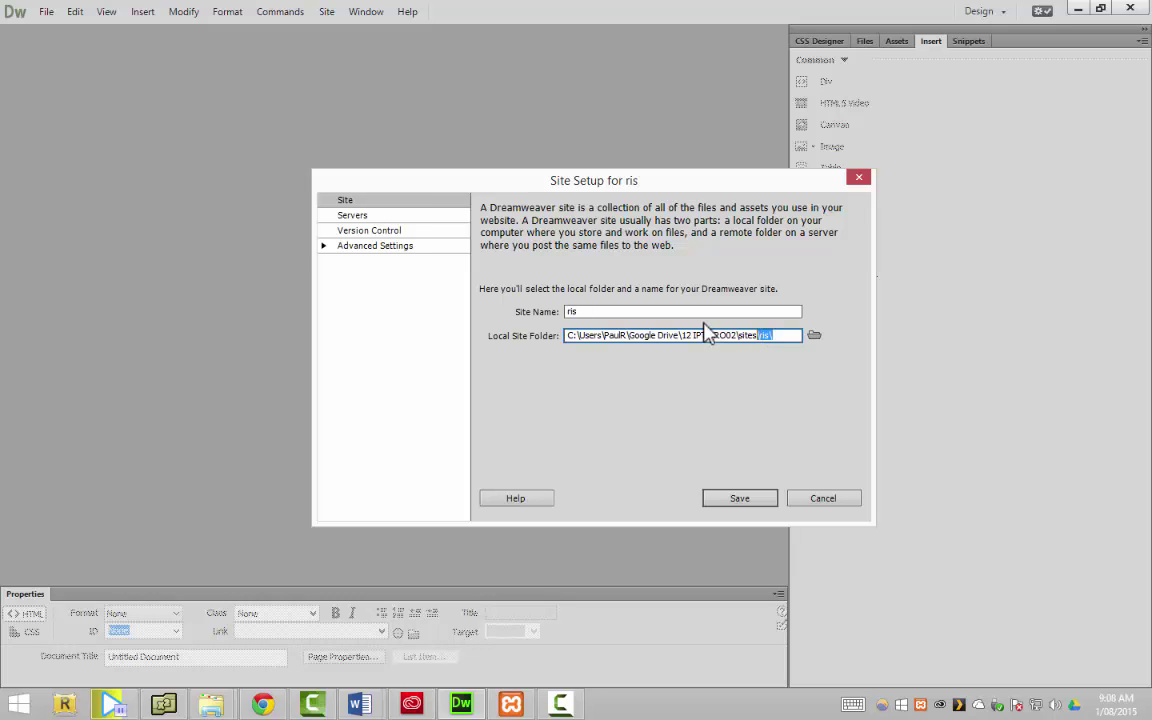
pyautogui.click(365, 216)
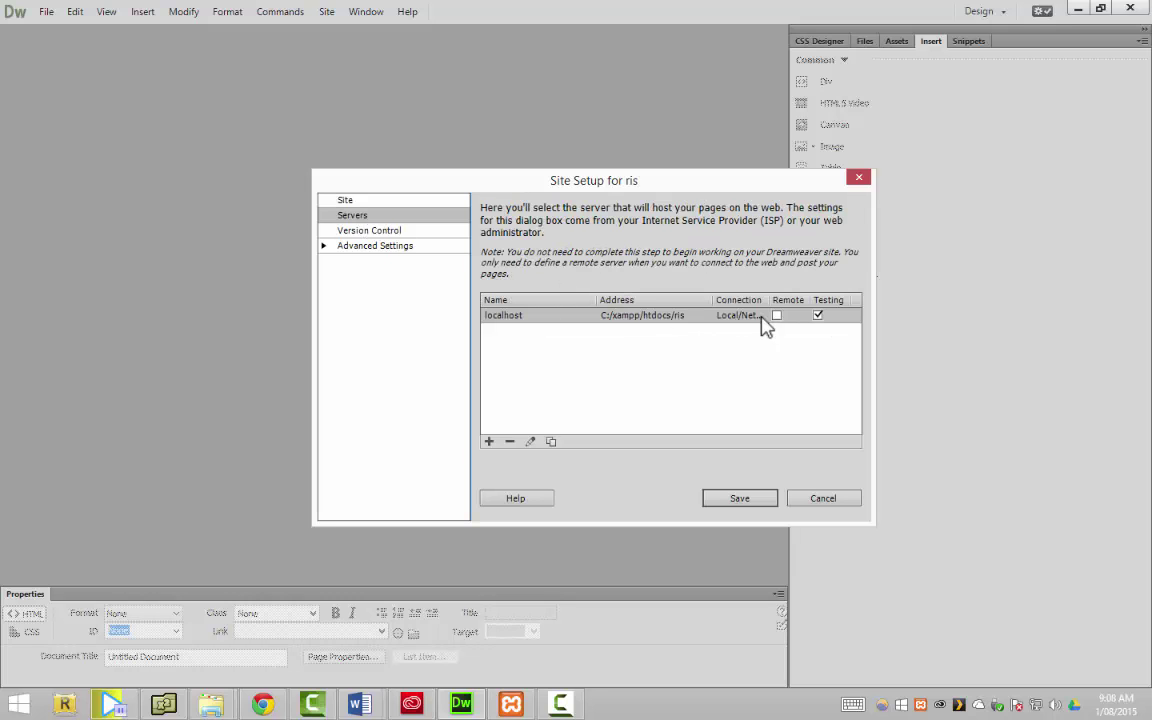
pyautogui.click(531, 444)
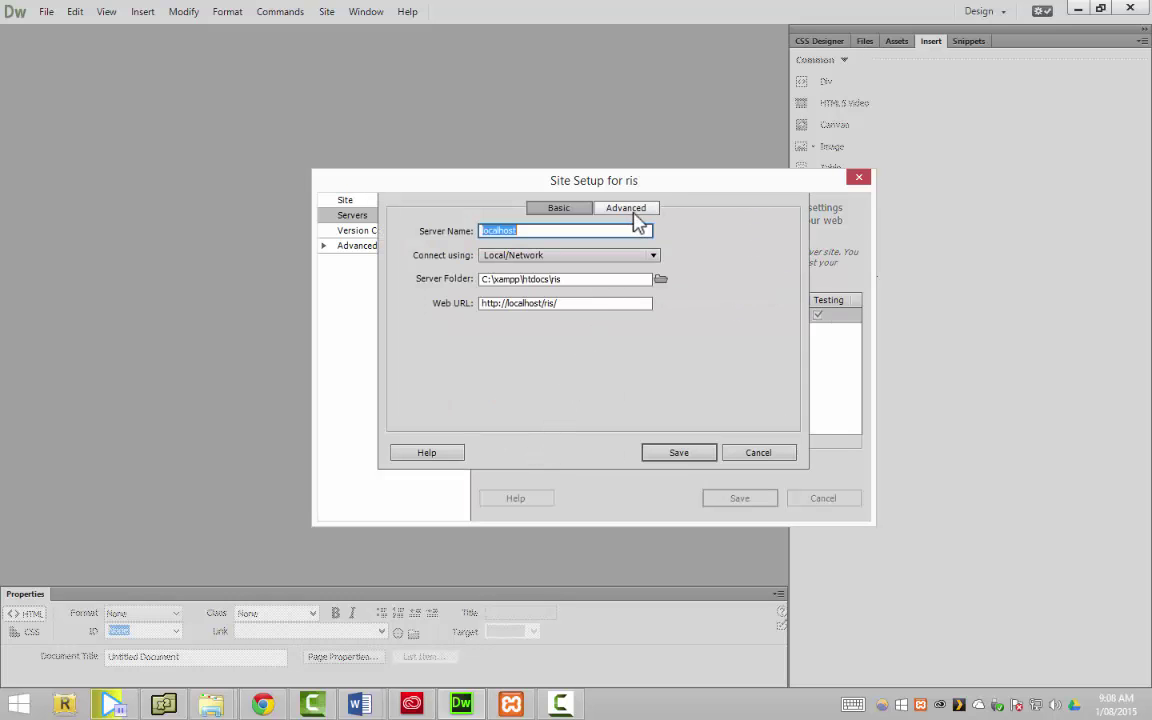
pyautogui.click(634, 211)
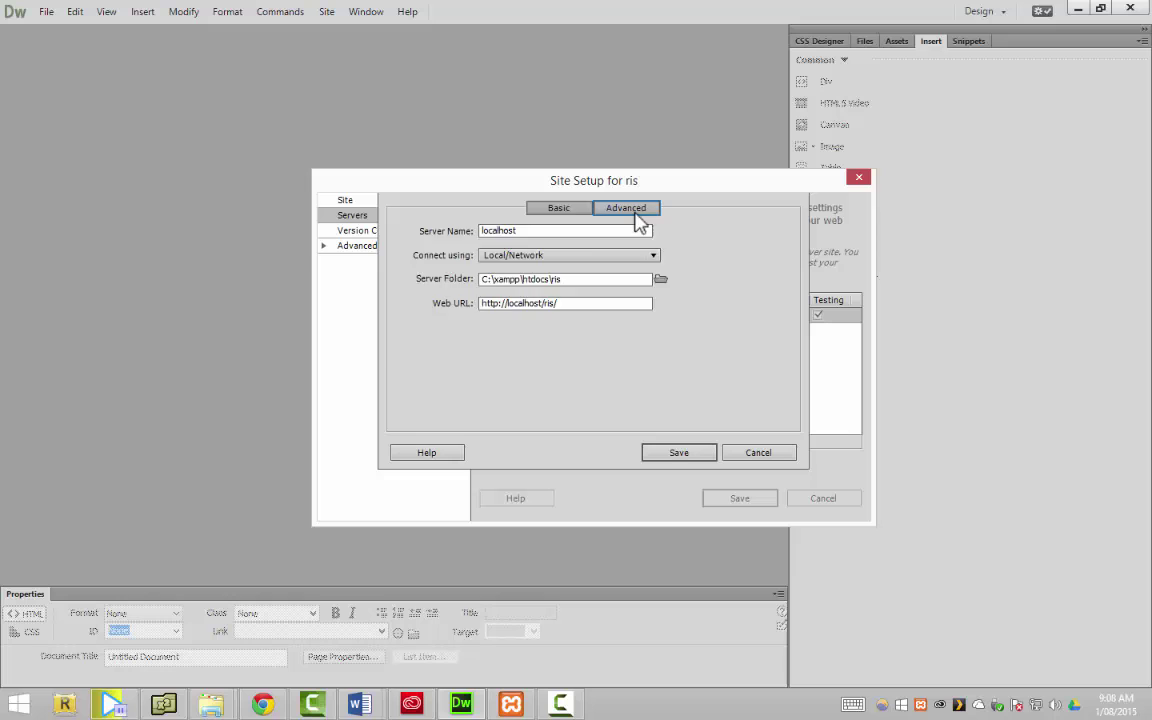
pyautogui.click(679, 453)
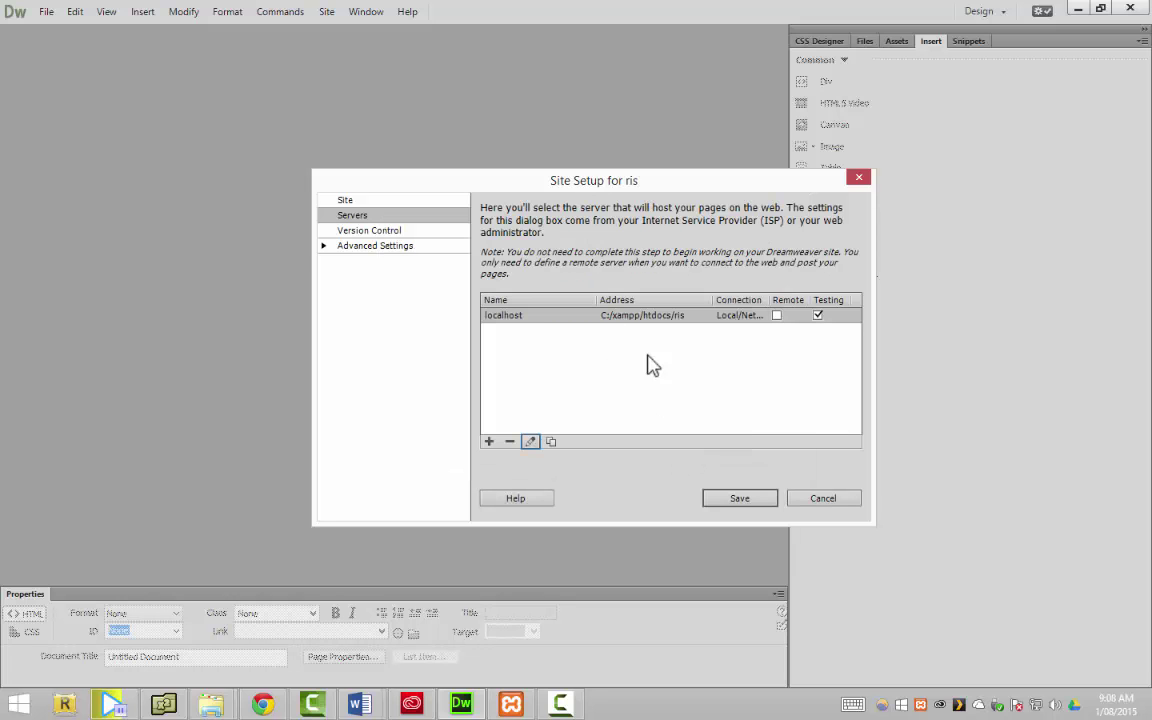
pyautogui.click(740, 498)
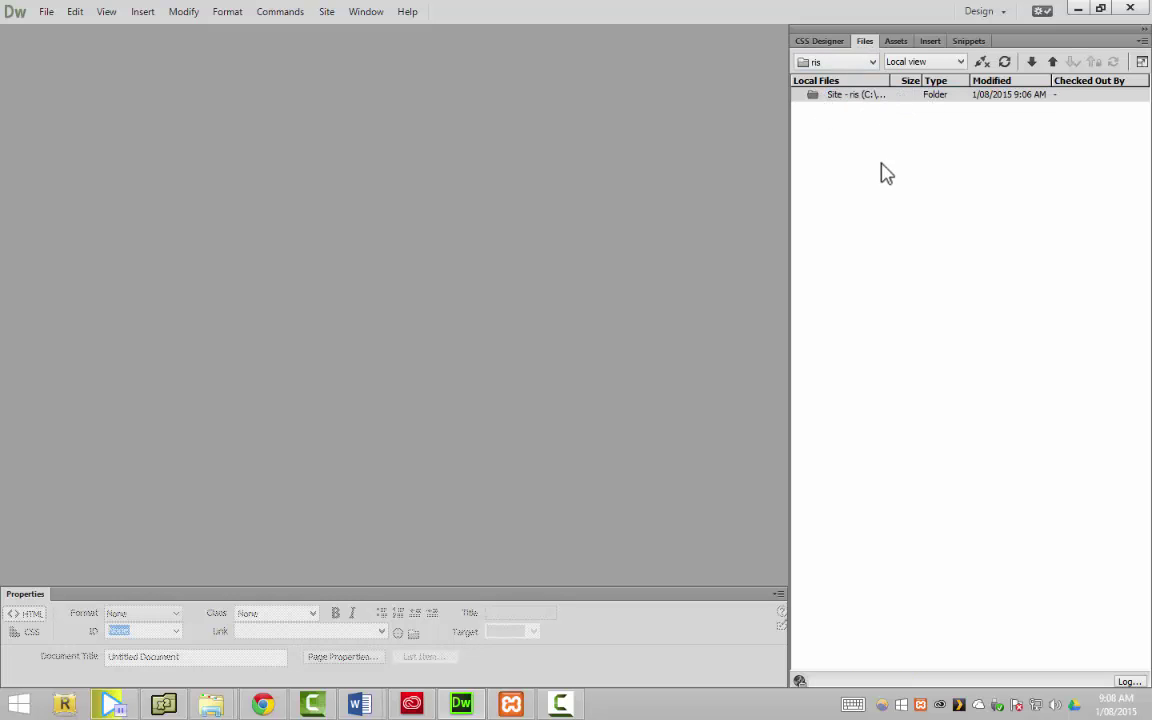
# Step: View the files of the pes site, and return to the ris site
pyautogui.click(897, 97)
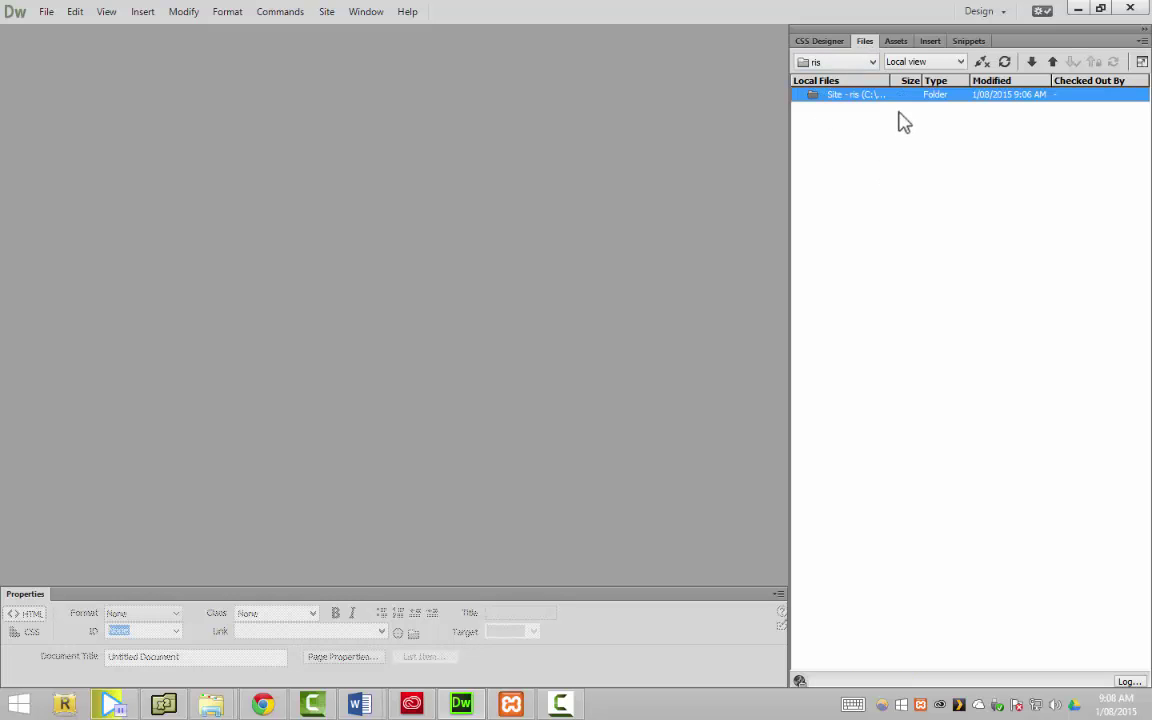
pyautogui.click(866, 63)
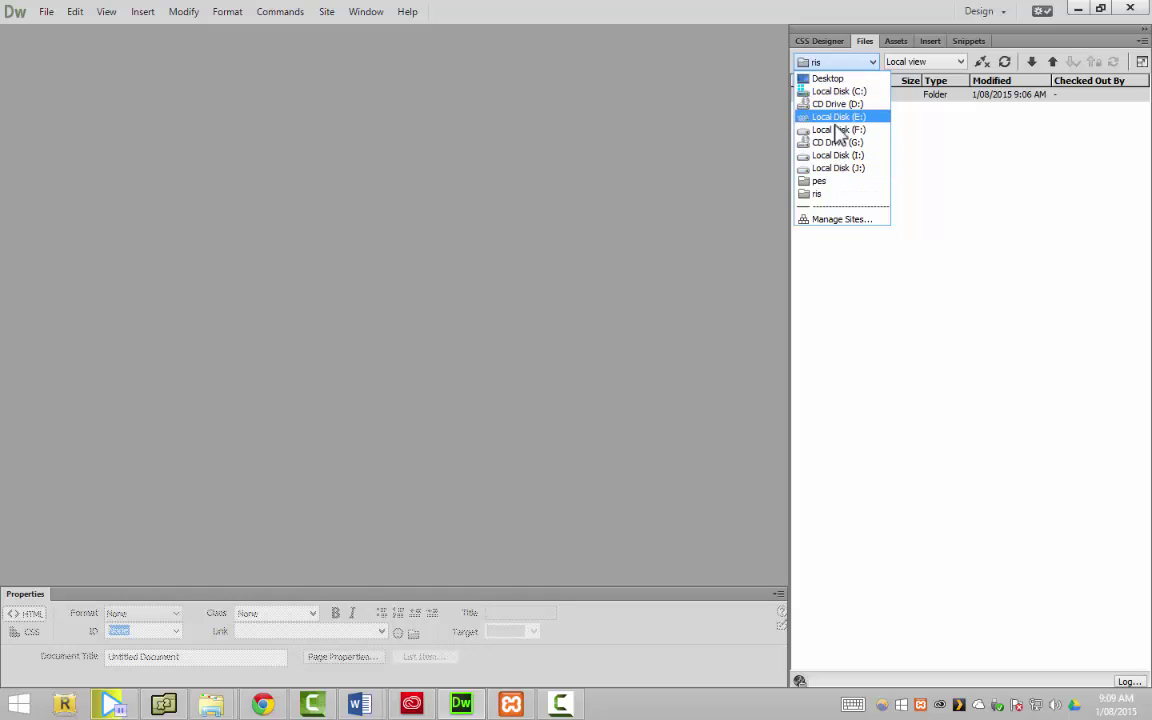
pyautogui.click(838, 183)
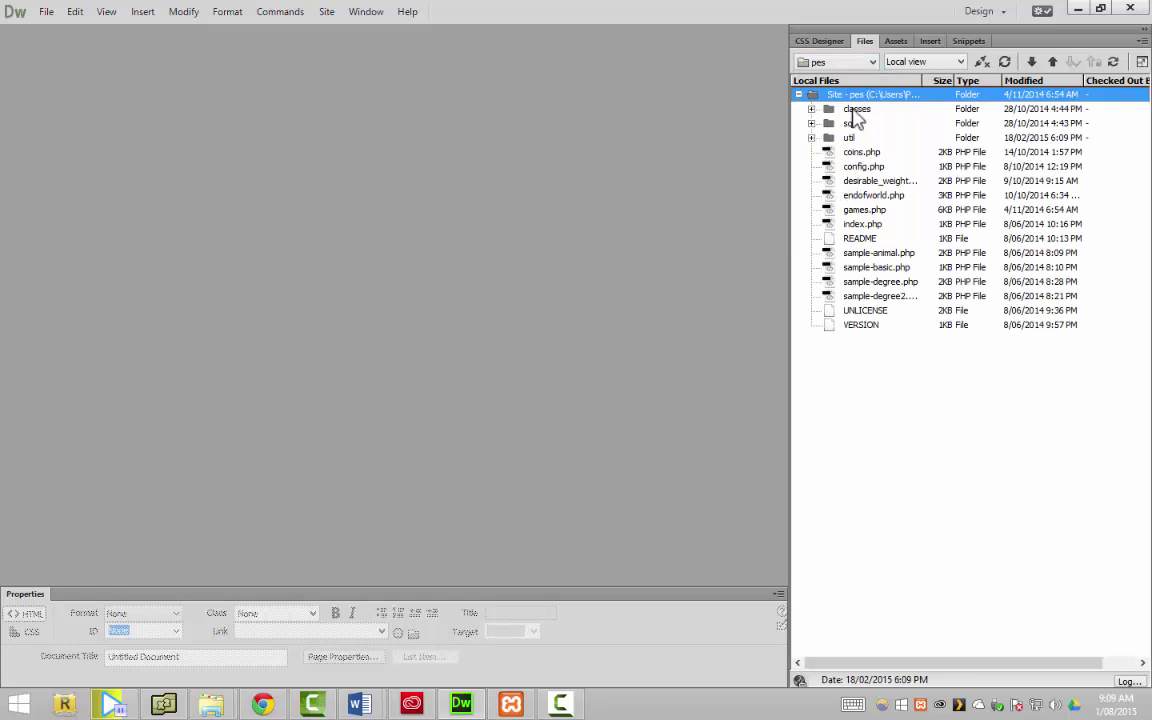
pyautogui.click(851, 63)
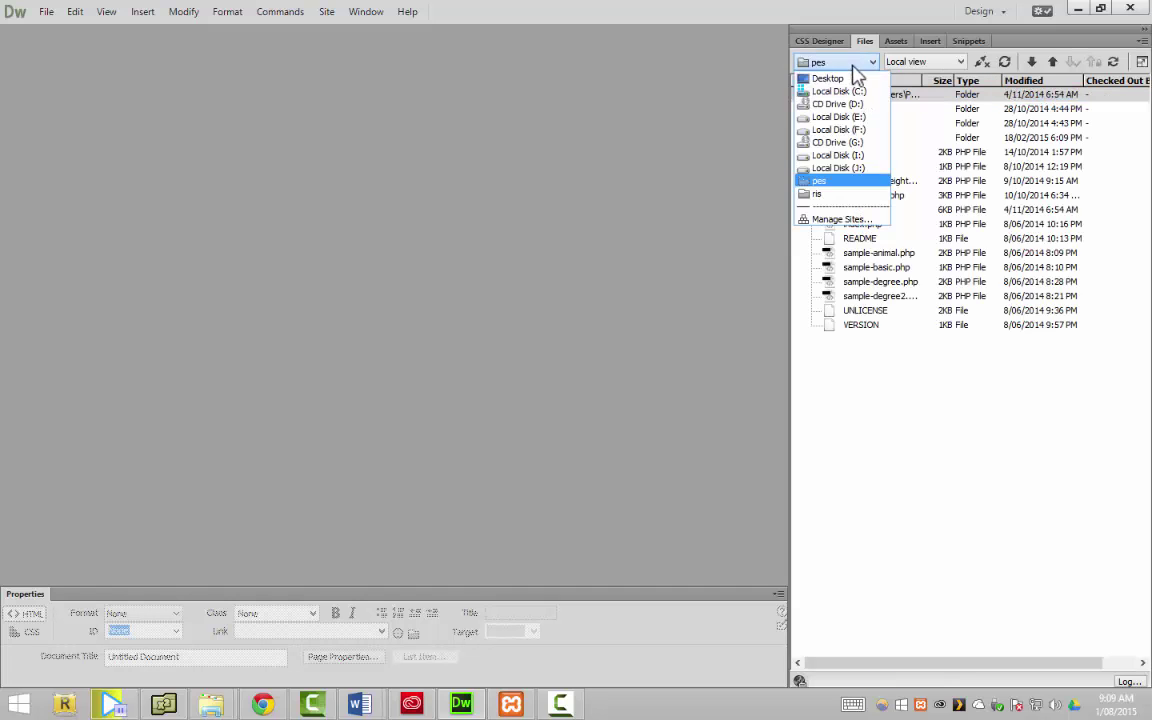
pyautogui.click(828, 195)
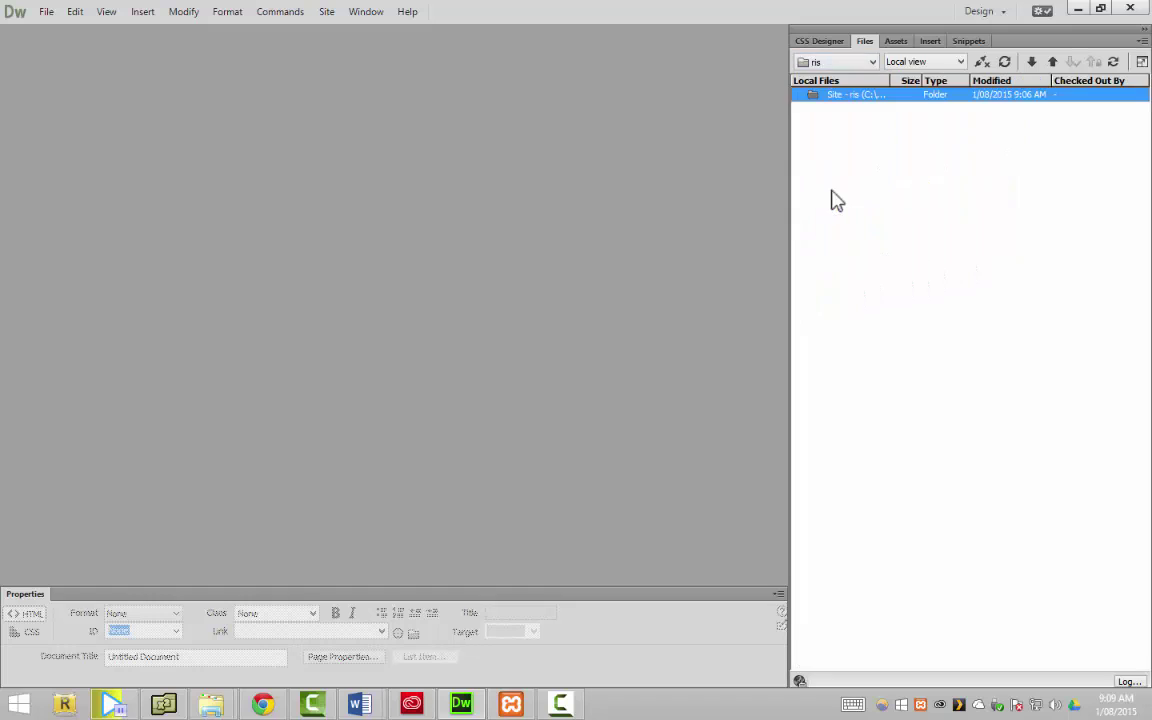
# Step: Compare the ris site's testing server files with its local files, ending in Local view
pyautogui.click(933, 64)
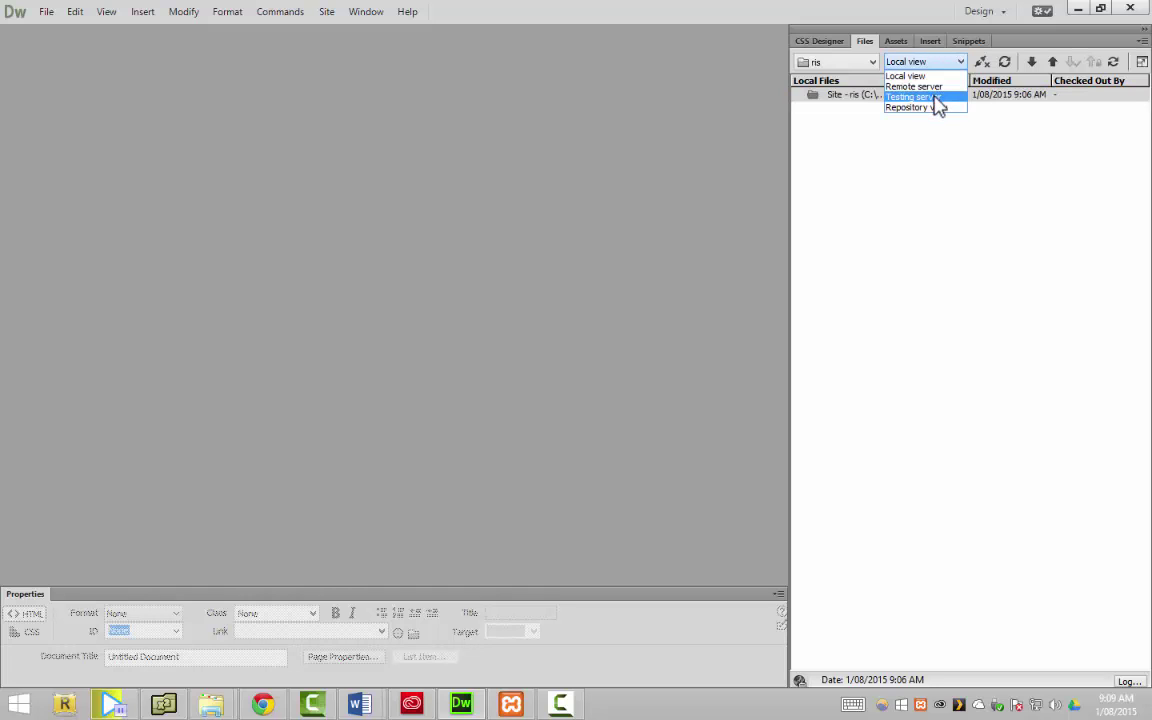
pyautogui.click(937, 100)
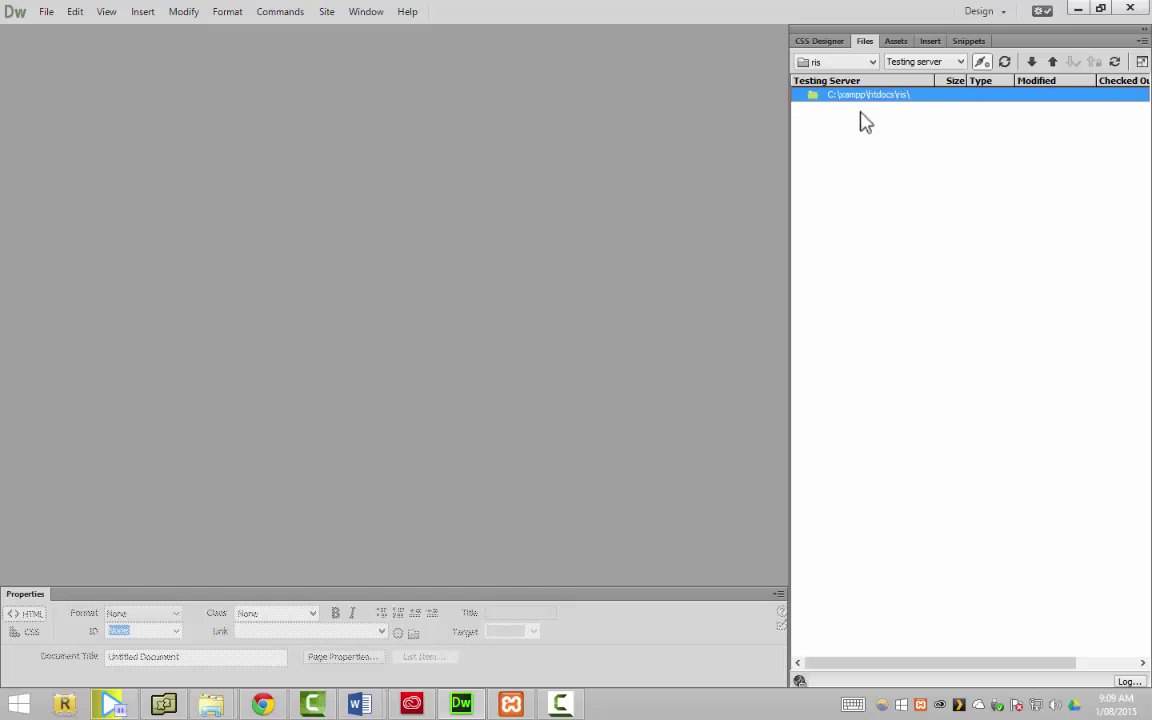
pyautogui.click(925, 62)
pyautogui.click(912, 75)
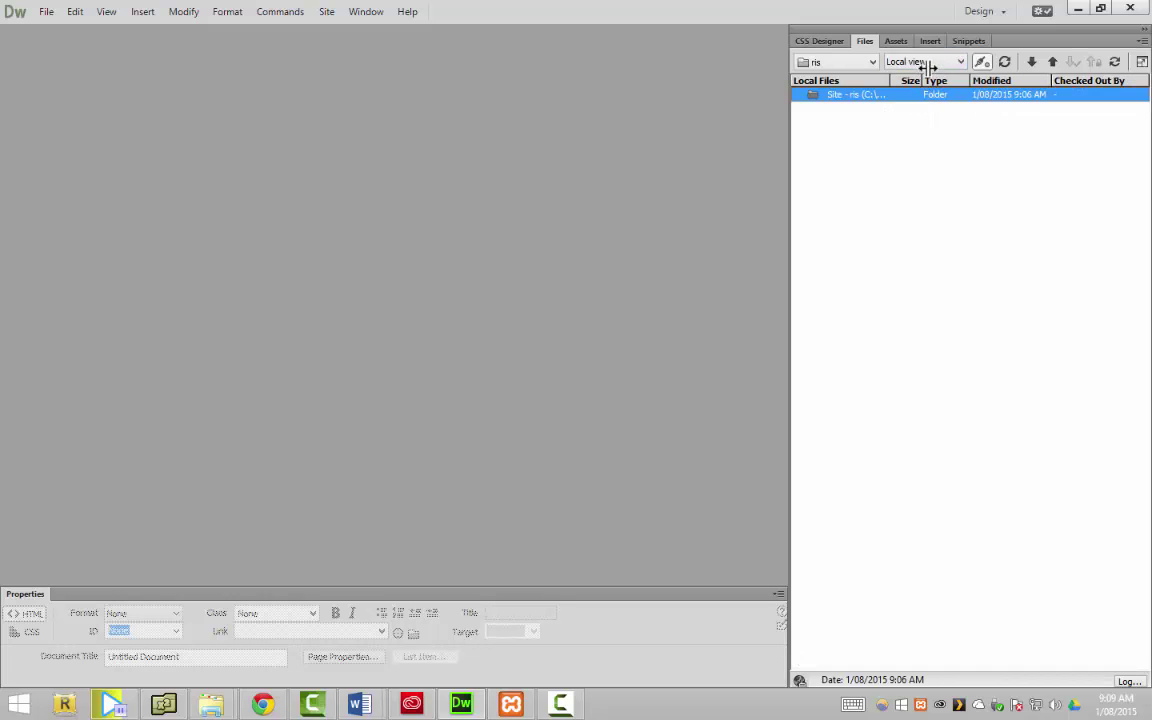
pyautogui.click(926, 63)
pyautogui.click(929, 97)
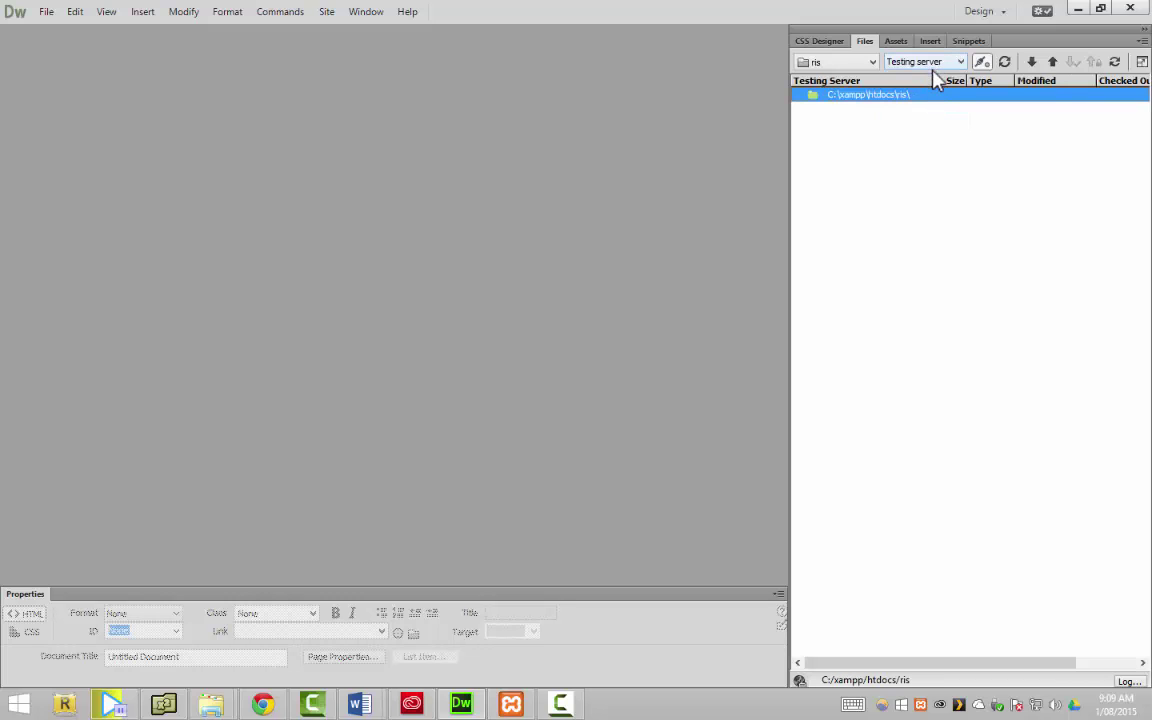
pyautogui.click(934, 63)
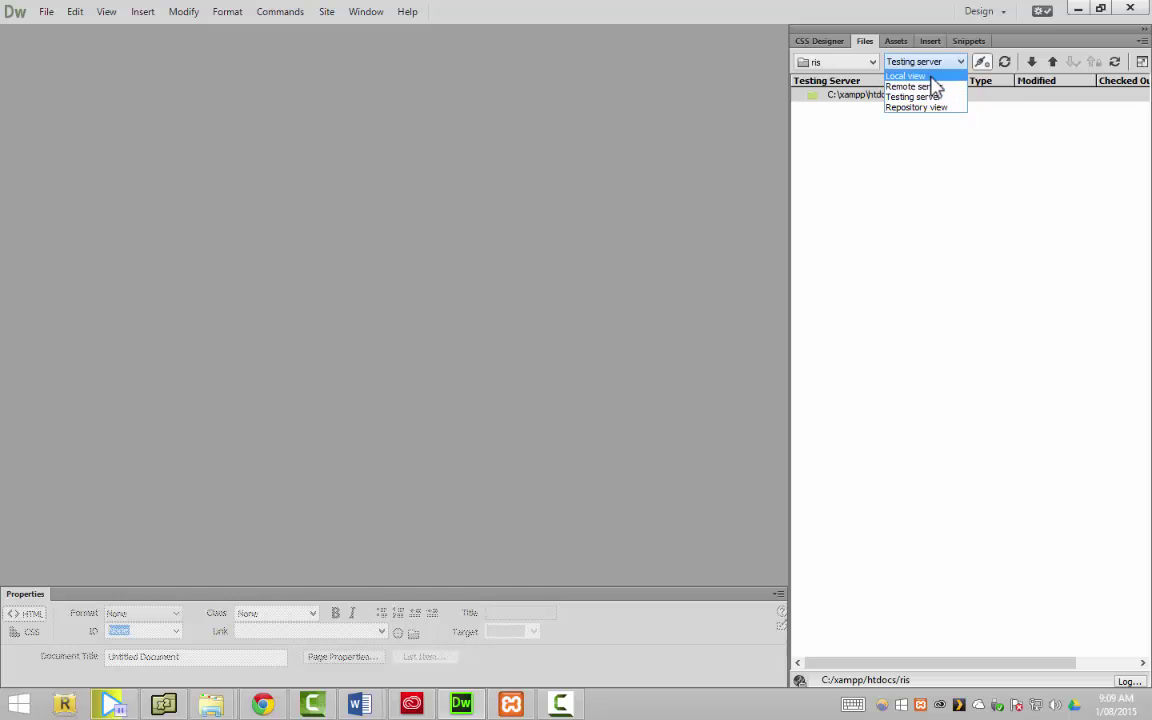
pyautogui.click(935, 77)
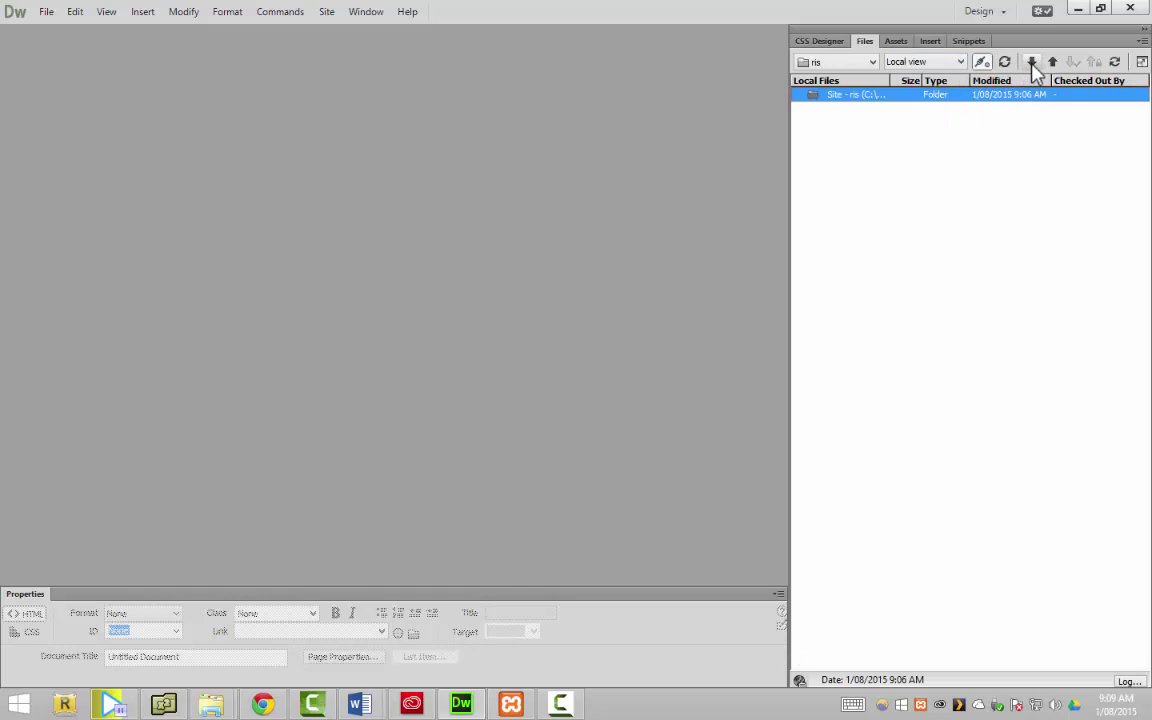
# Step: Synchronize the entire ris site with the testing server using Get and Put newer files, declining the manual file list
pyautogui.click(1113, 63)
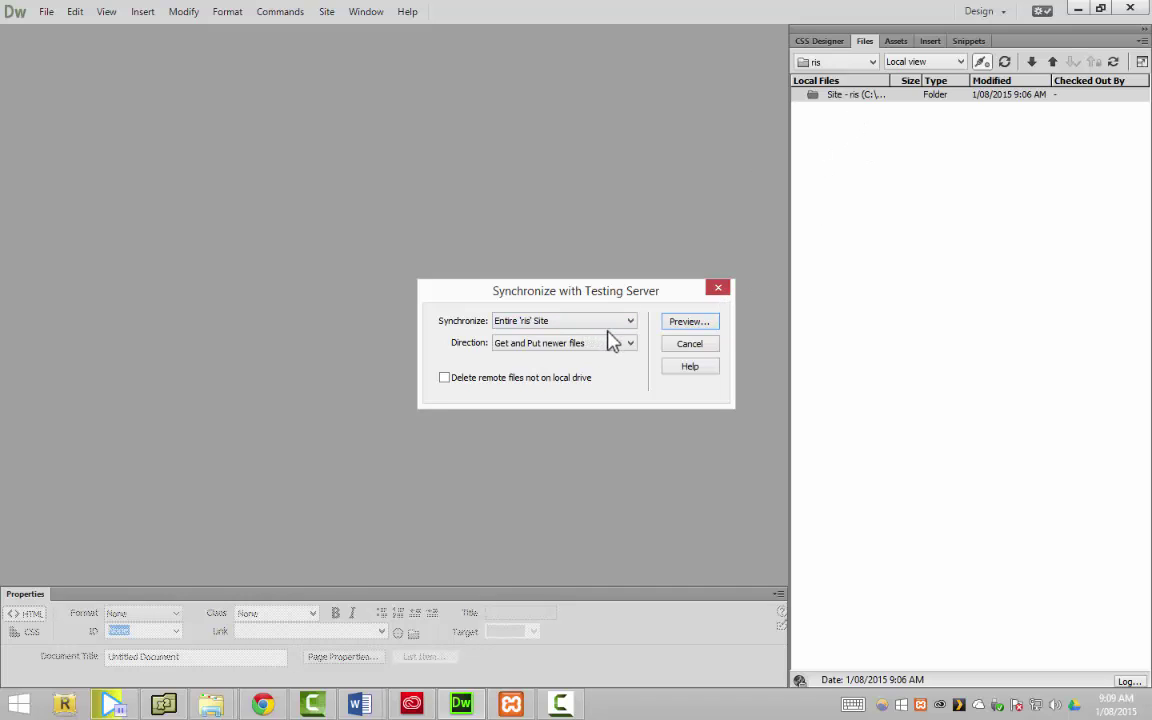
pyautogui.click(688, 347)
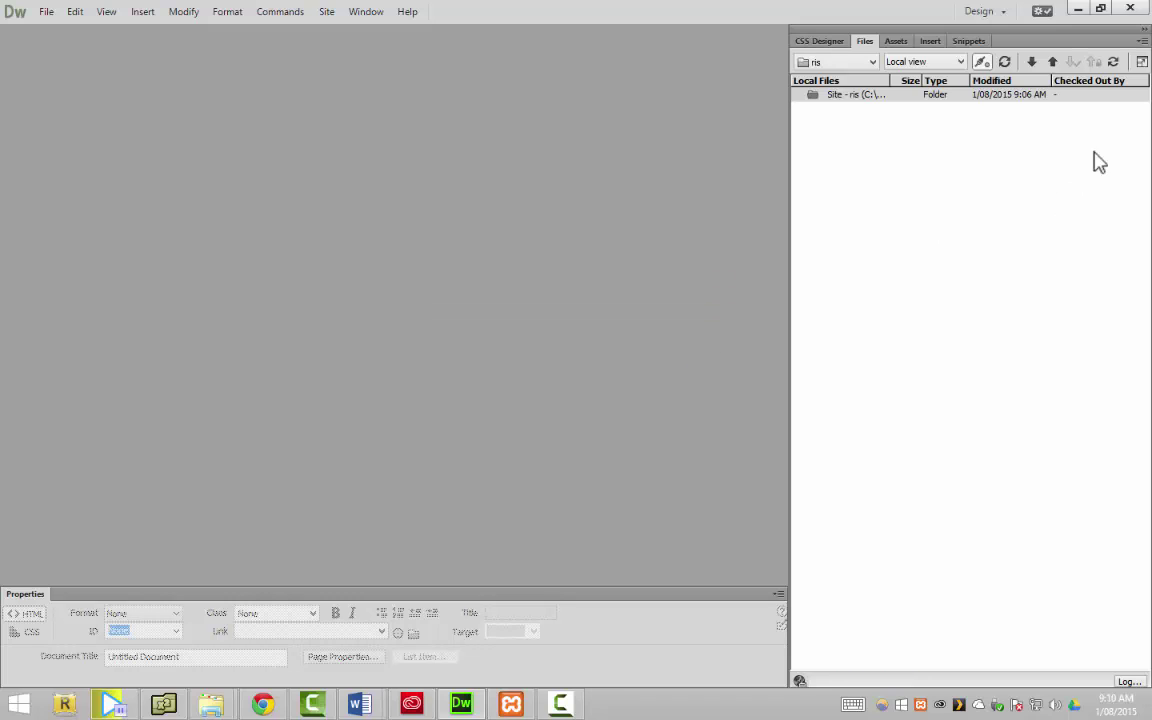
pyautogui.click(1116, 66)
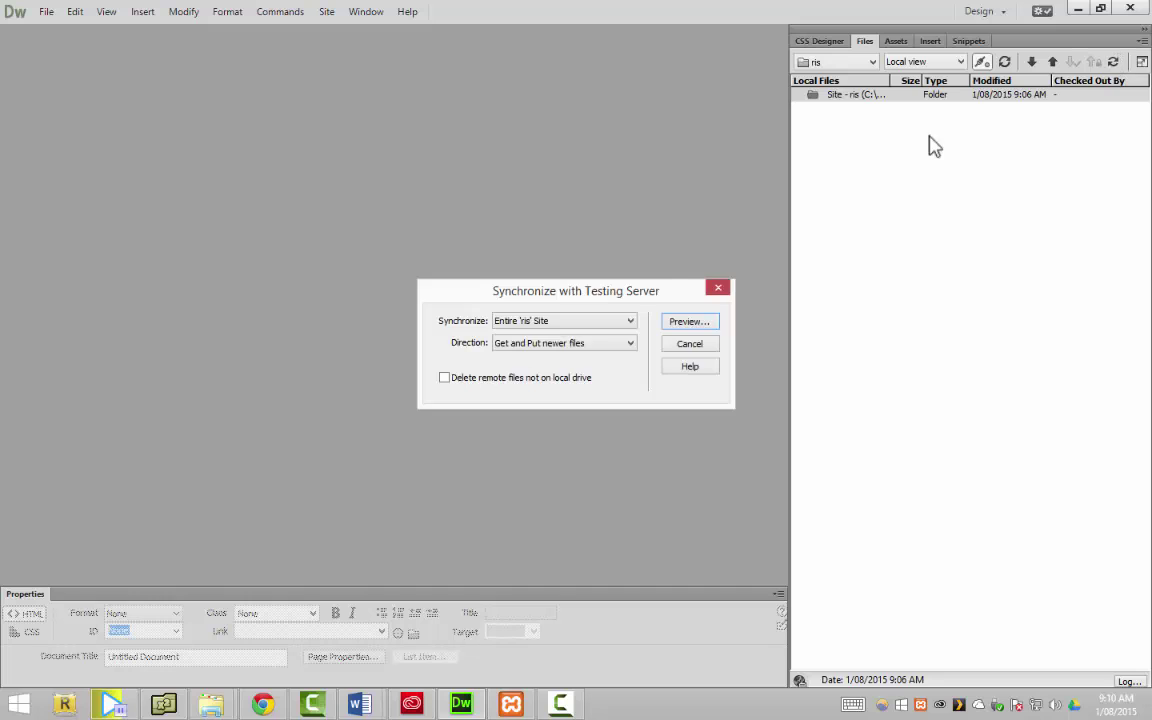
pyautogui.click(690, 322)
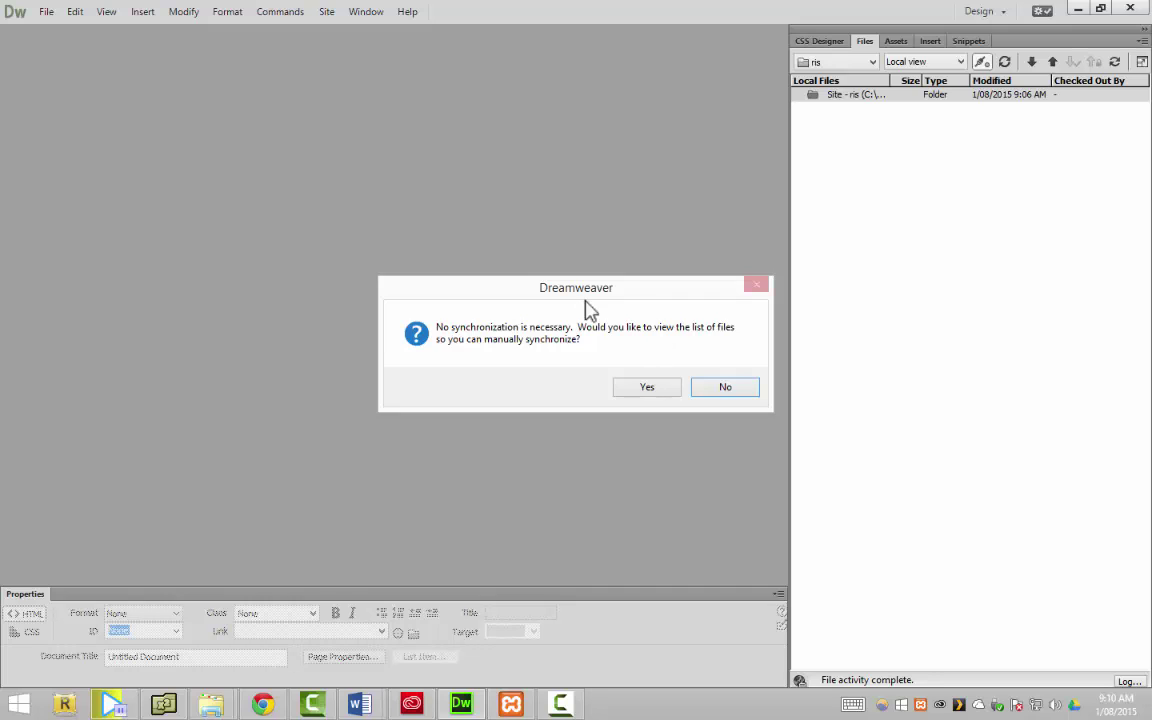
pyautogui.click(736, 388)
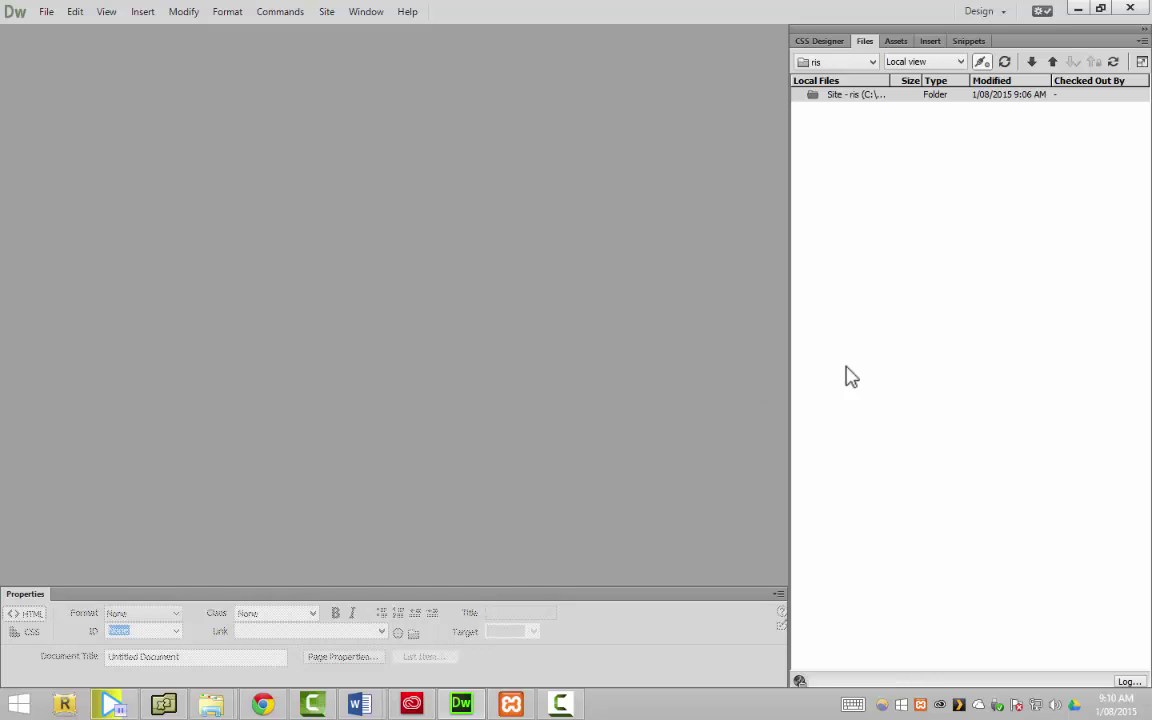
pyautogui.click(872, 232)
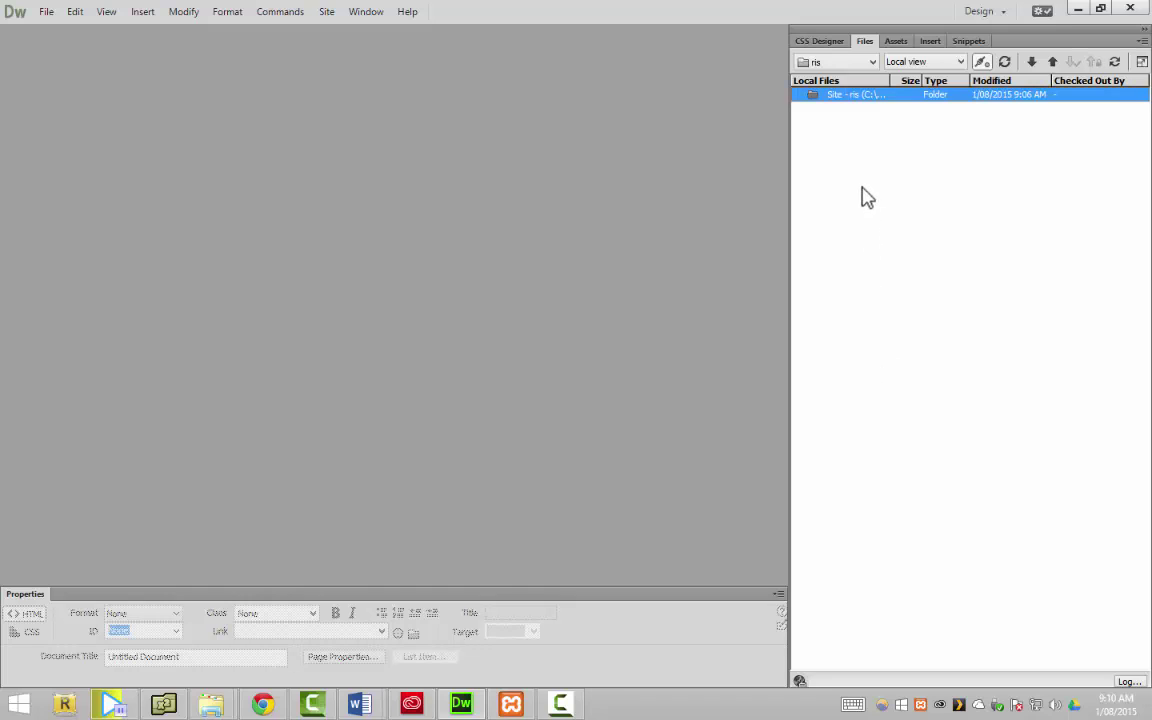